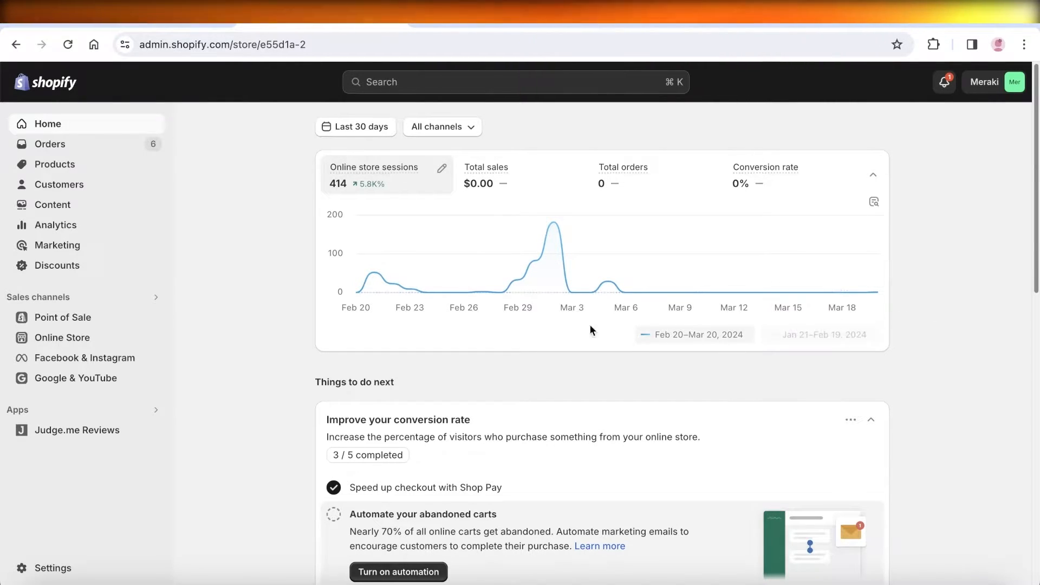
left_click(80, 145)
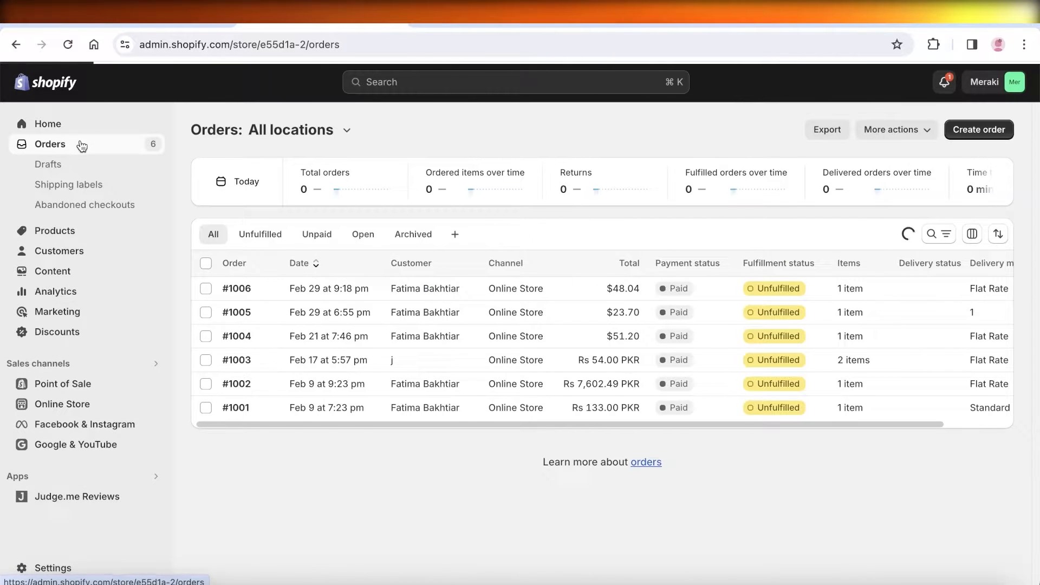
left_click(337, 288)
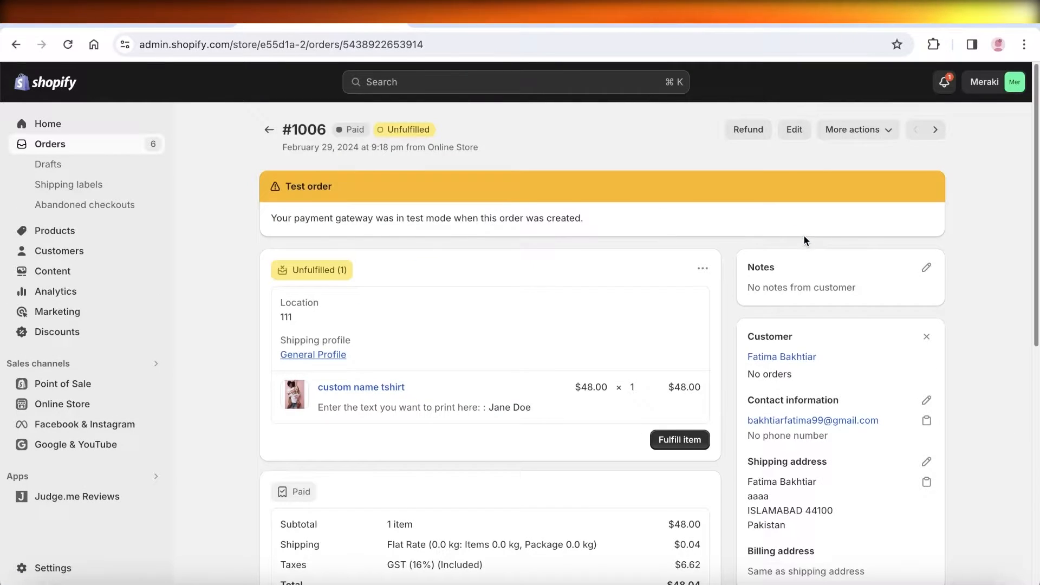
scroll(804, 238, "down", 1)
scroll(813, 277, "up", 1)
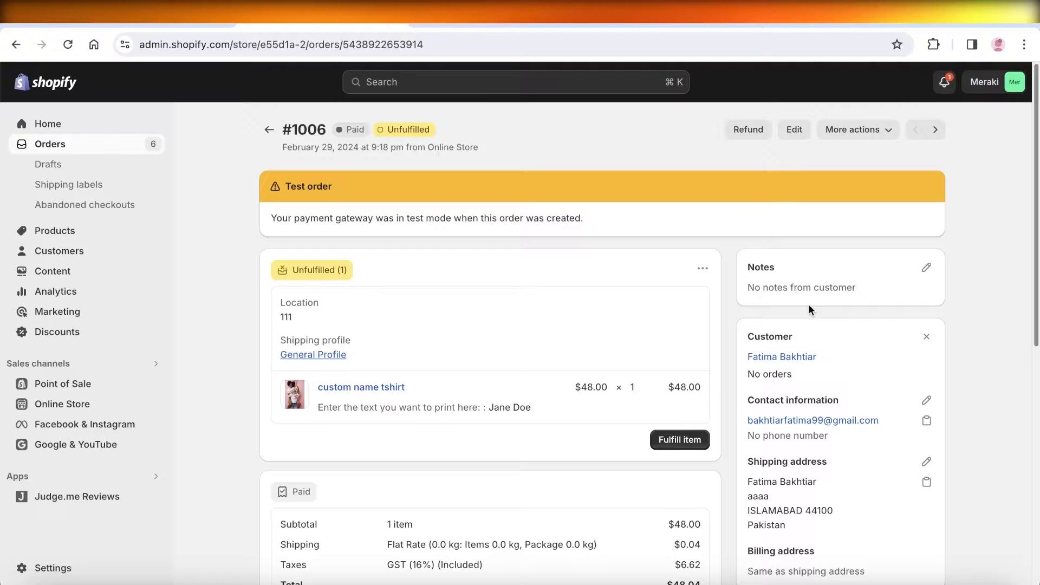
left_click(853, 130)
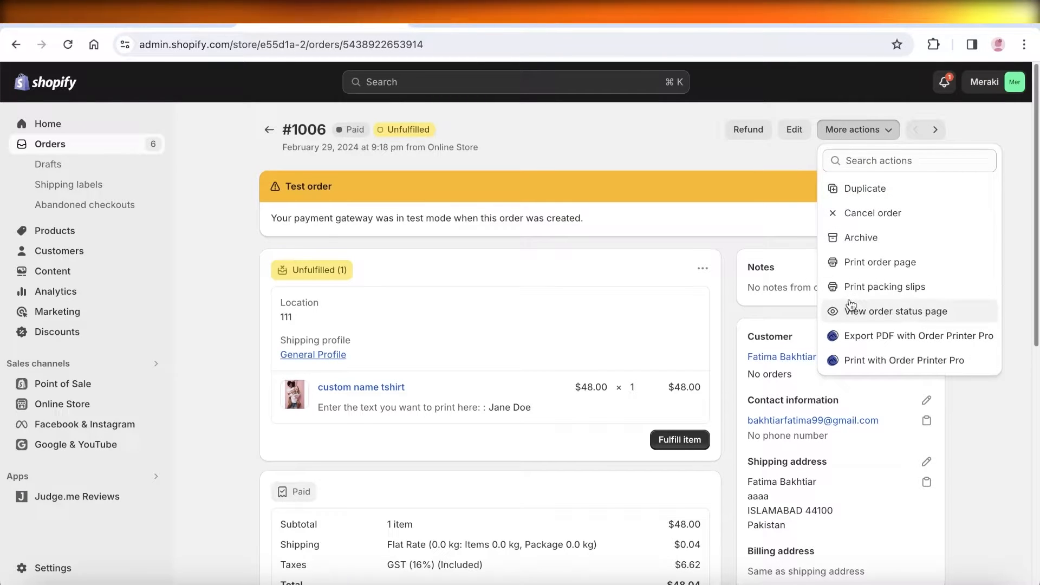
left_click(881, 262)
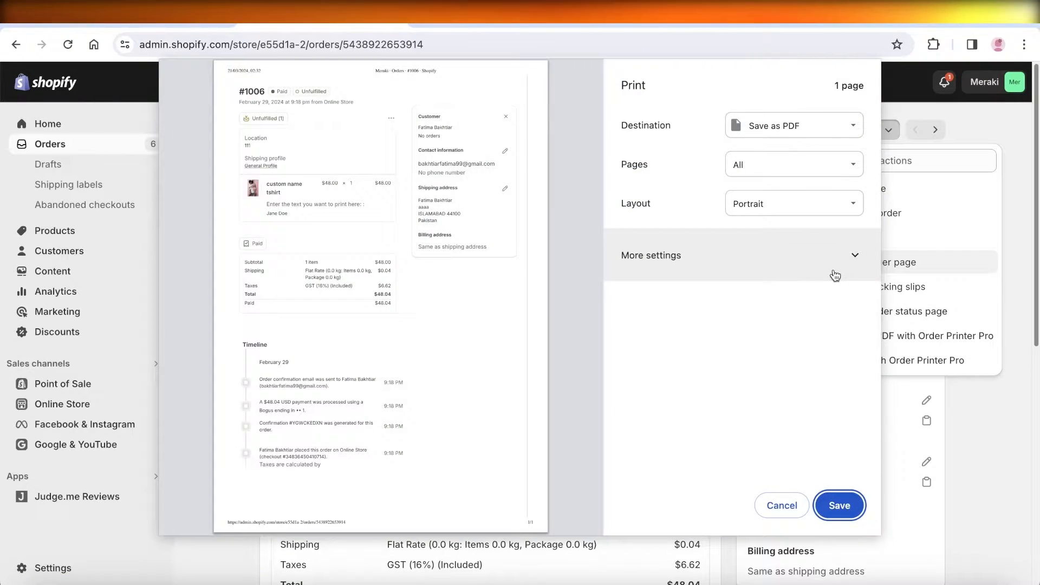
left_click(781, 505)
left_click(862, 132)
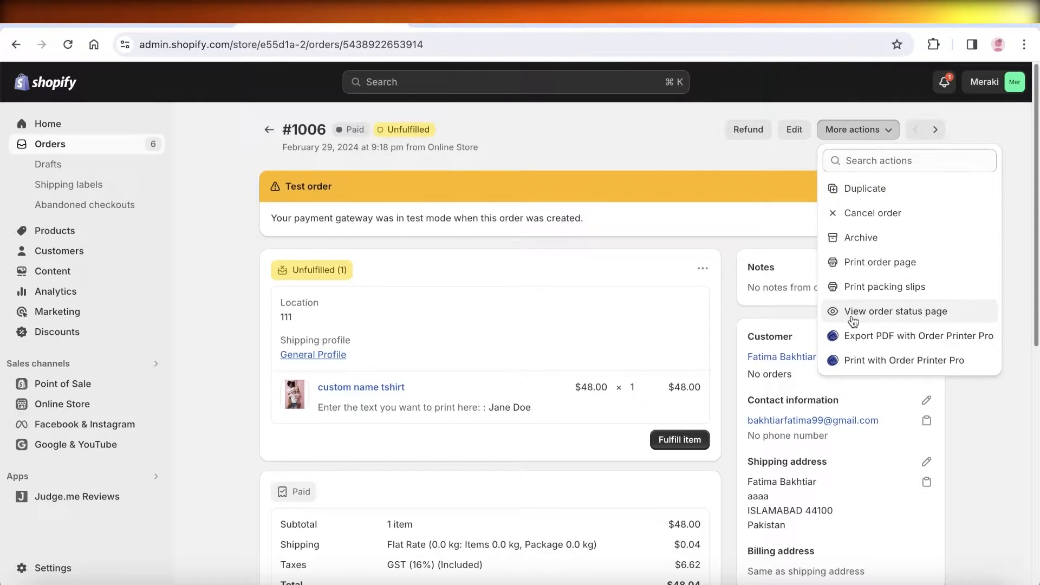
left_click(772, 243)
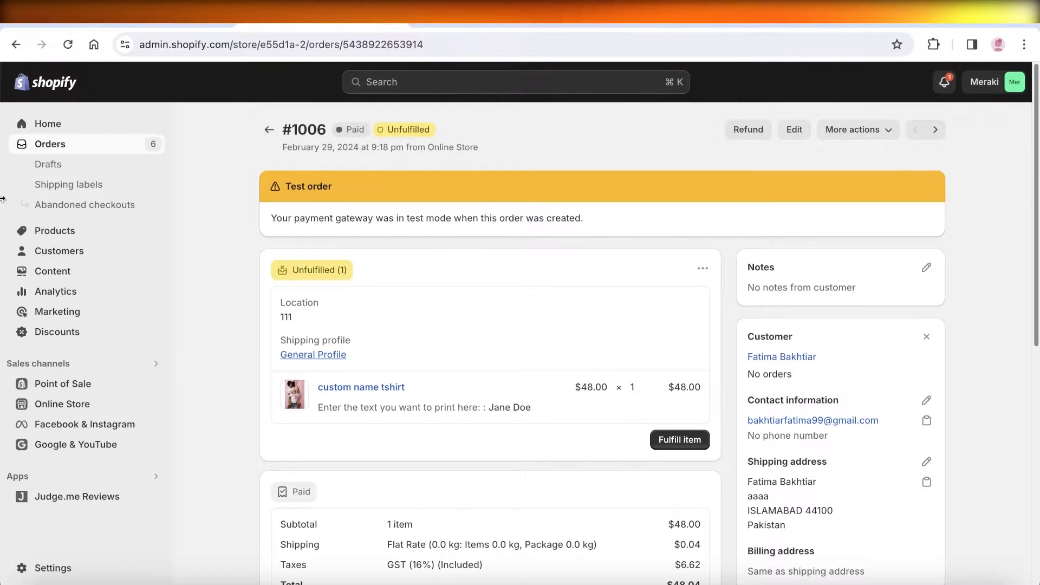
left_click(50, 144)
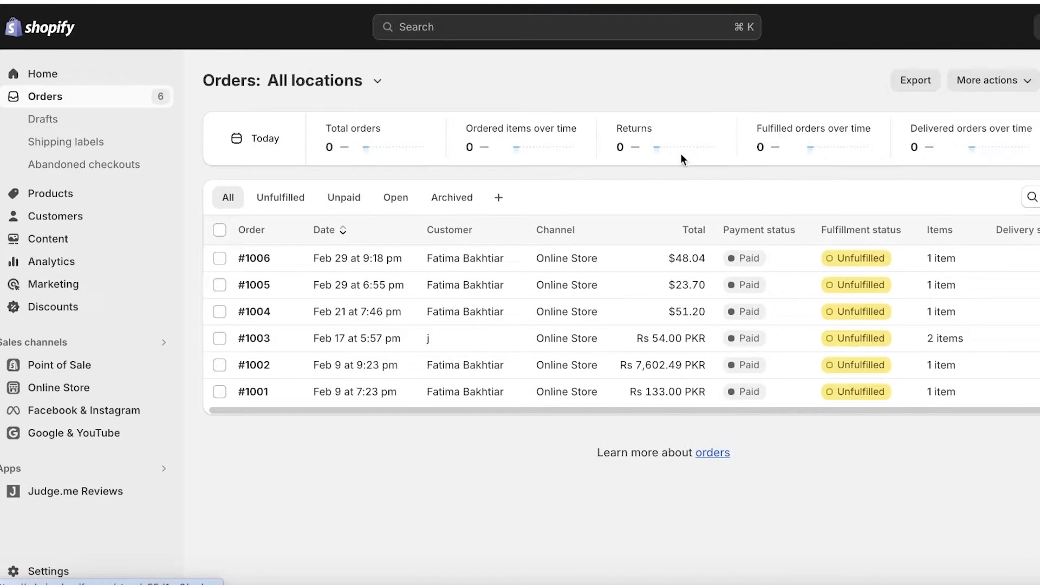
left_click(988, 81)
left_click(669, 80)
From Home go to Orders, start a new draft order and bring up the product picker.
left_click(44, 73)
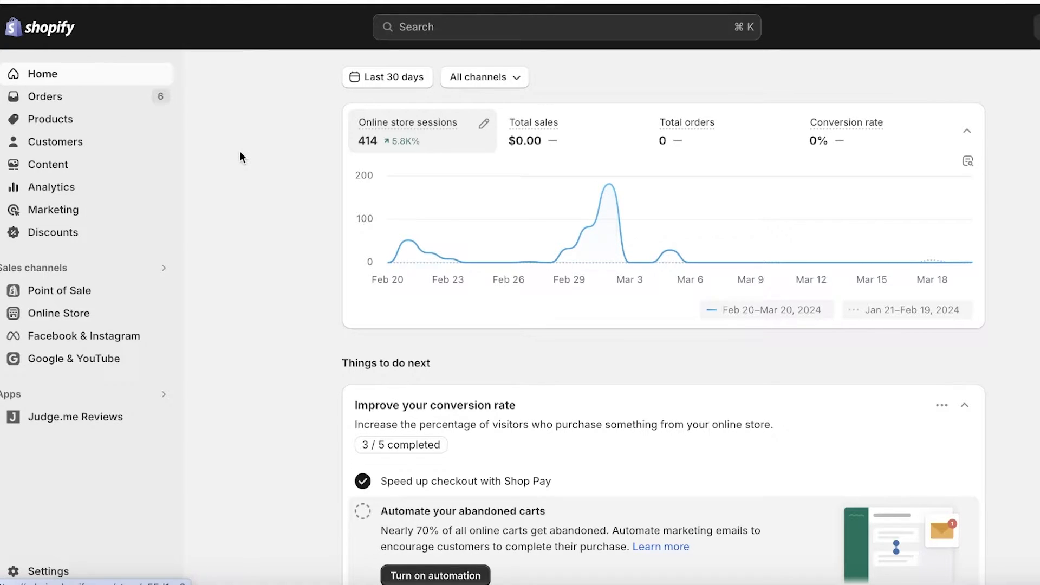
left_click(112, 95)
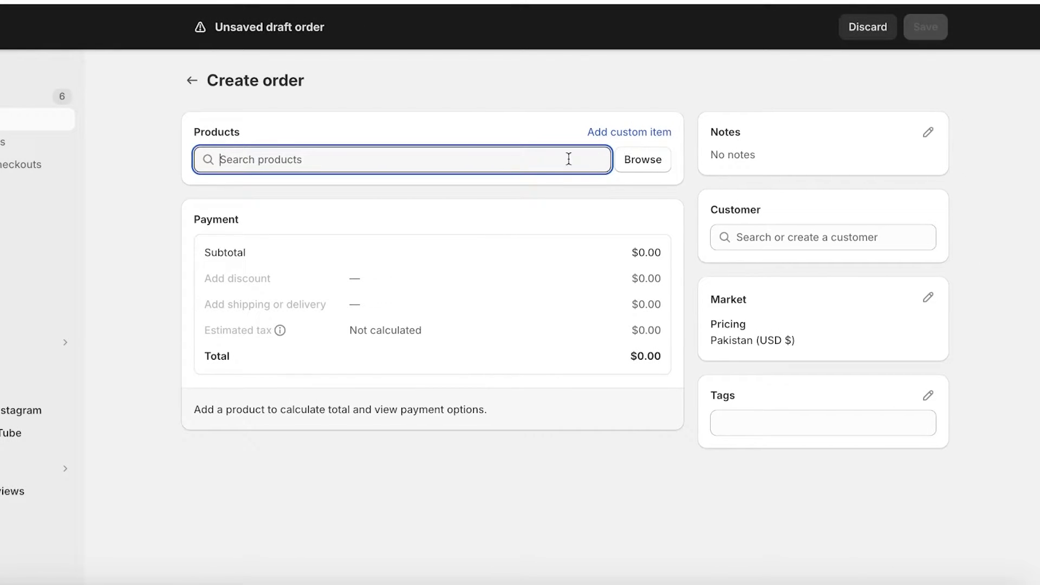
left_click(644, 156)
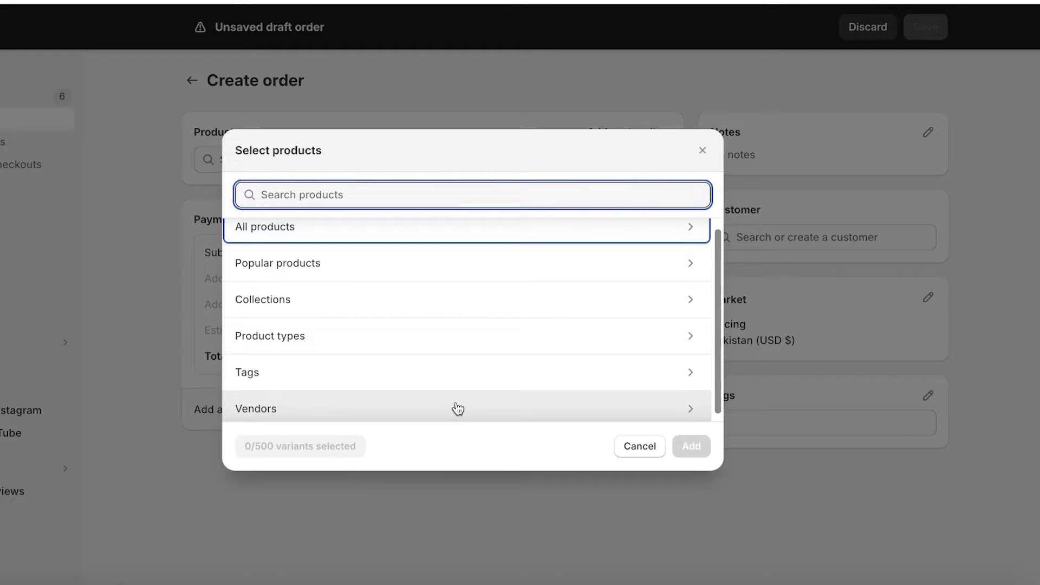
scroll(520, 366, "up", 1)
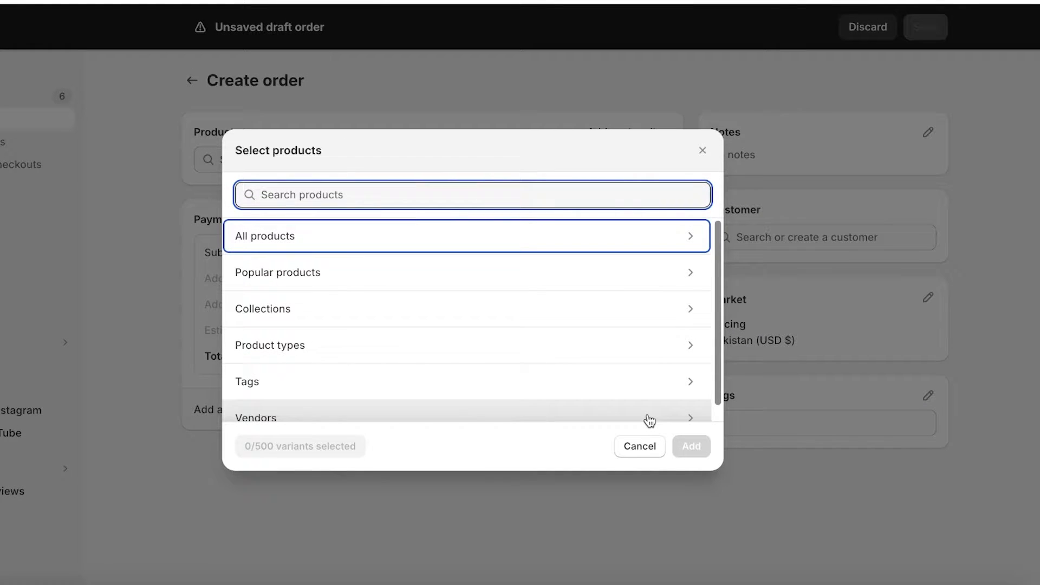
Cancel the product picker, try the Add custom item form and close it without adding.
left_click(652, 448)
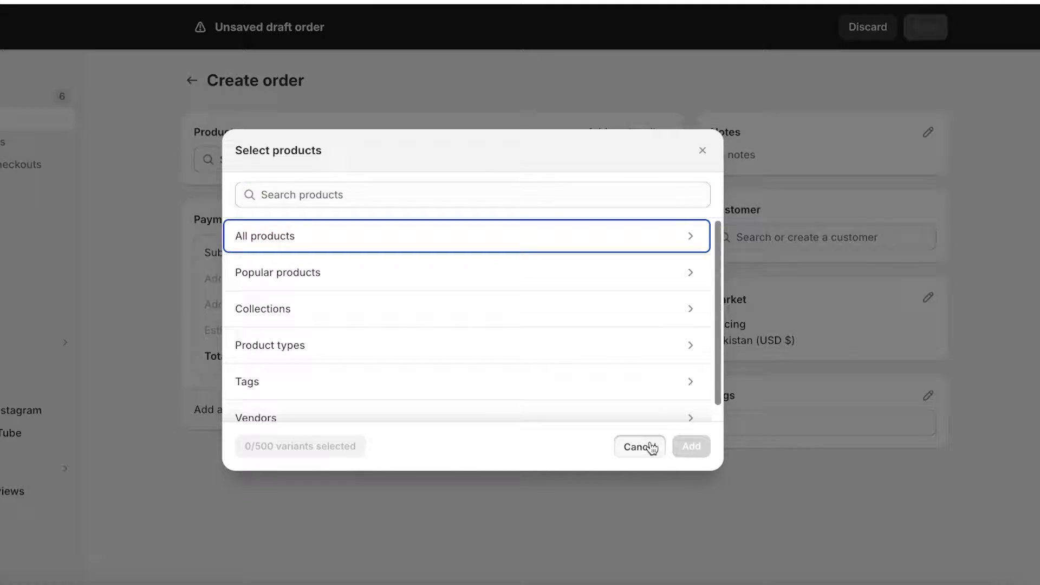
left_click(655, 134)
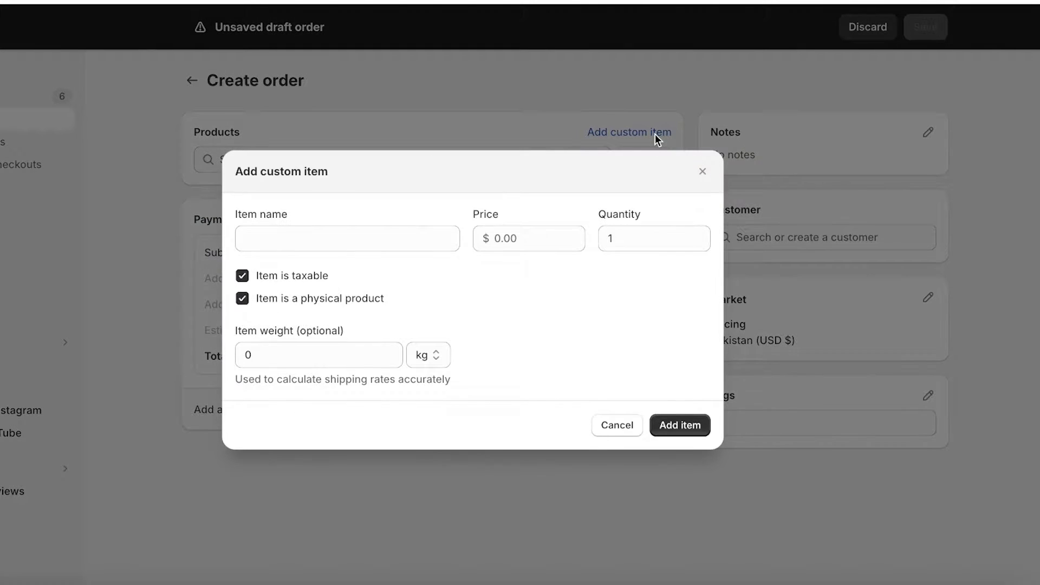
left_click(702, 170)
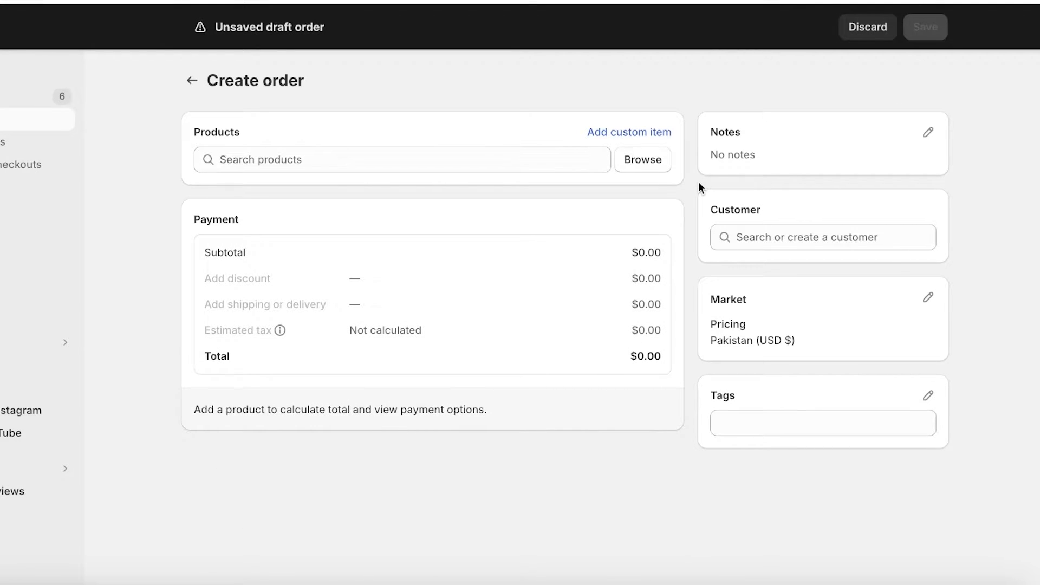
Add the dress from All products to the draft order and set its quantity to 100.
left_click(642, 159)
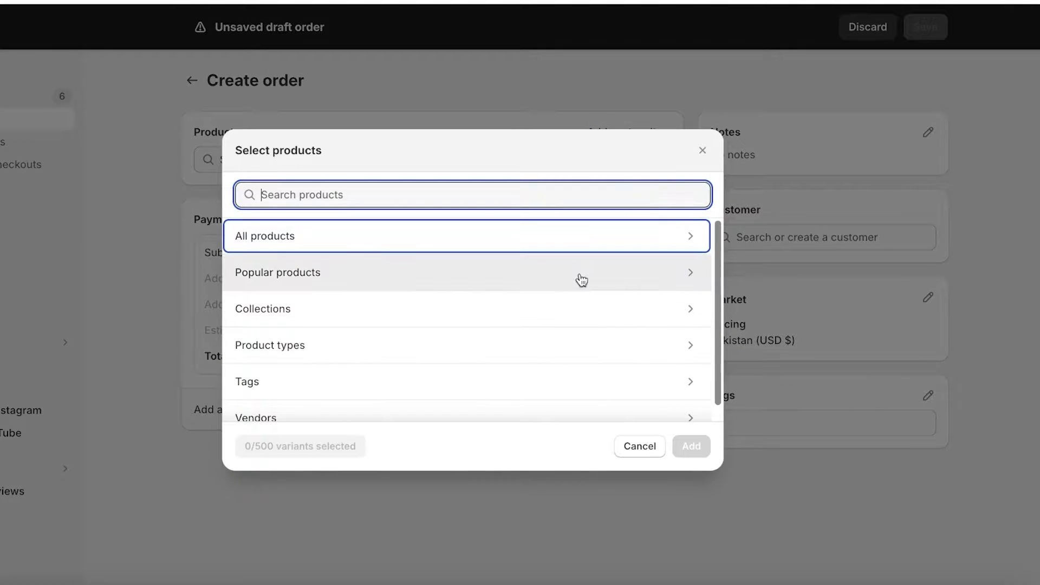
left_click(572, 244)
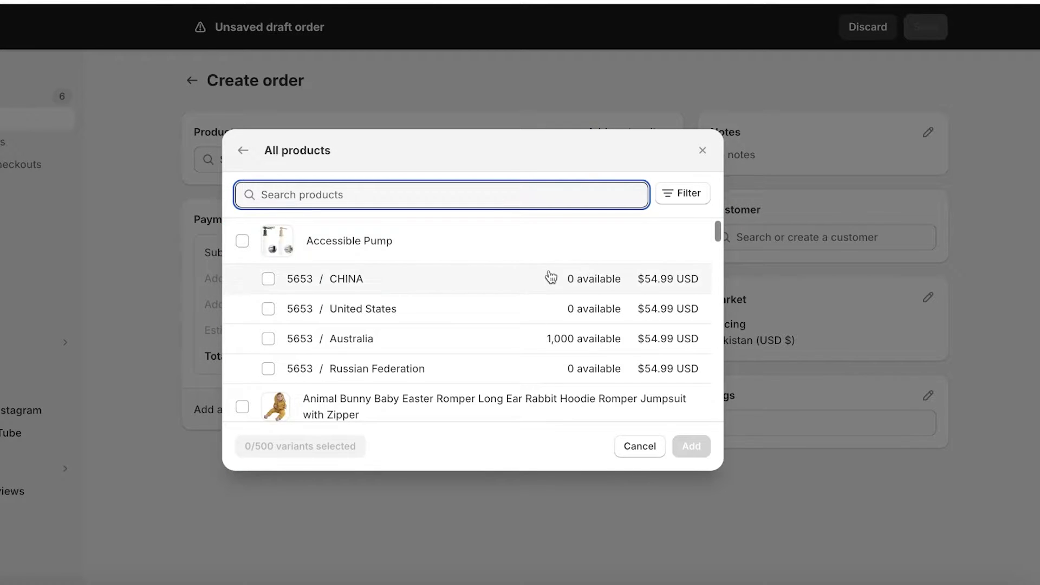
scroll(268, 325, "down", 4)
scroll(269, 341, "down", 2)
scroll(269, 342, "down", 5)
scroll(260, 325, "down", 2)
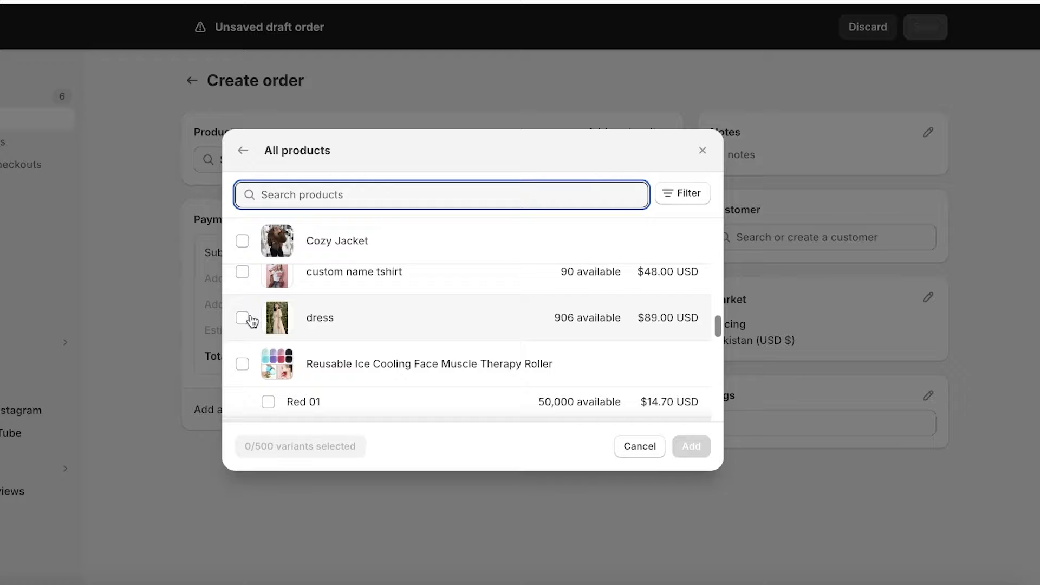
scroll(251, 321, "up", 2)
scroll(257, 334, "down", 6)
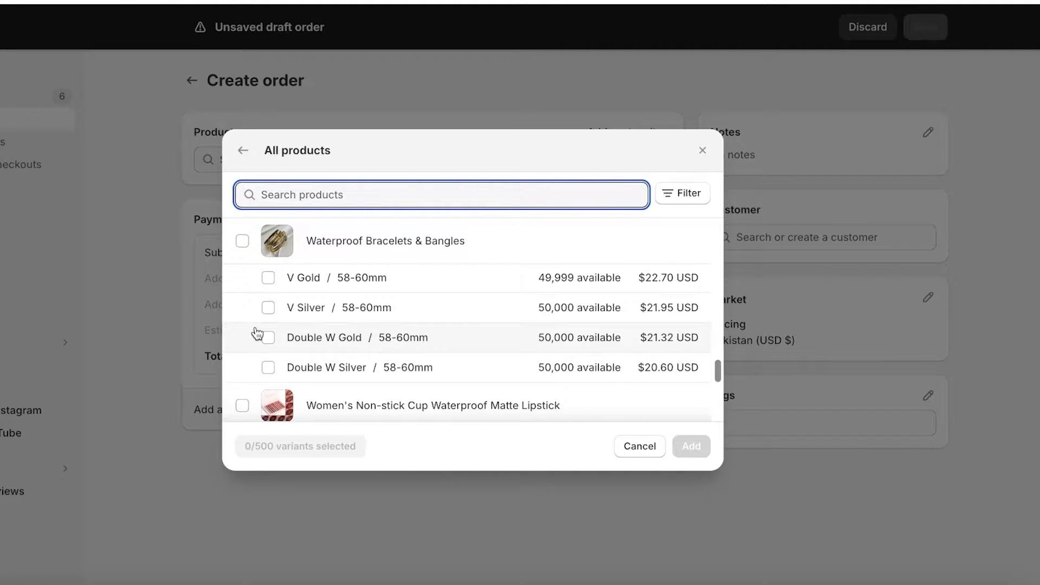
scroll(257, 334, "up", 2)
scroll(257, 325, "up", 2)
scroll(261, 321, "down", 1)
scroll(264, 318, "up", 3)
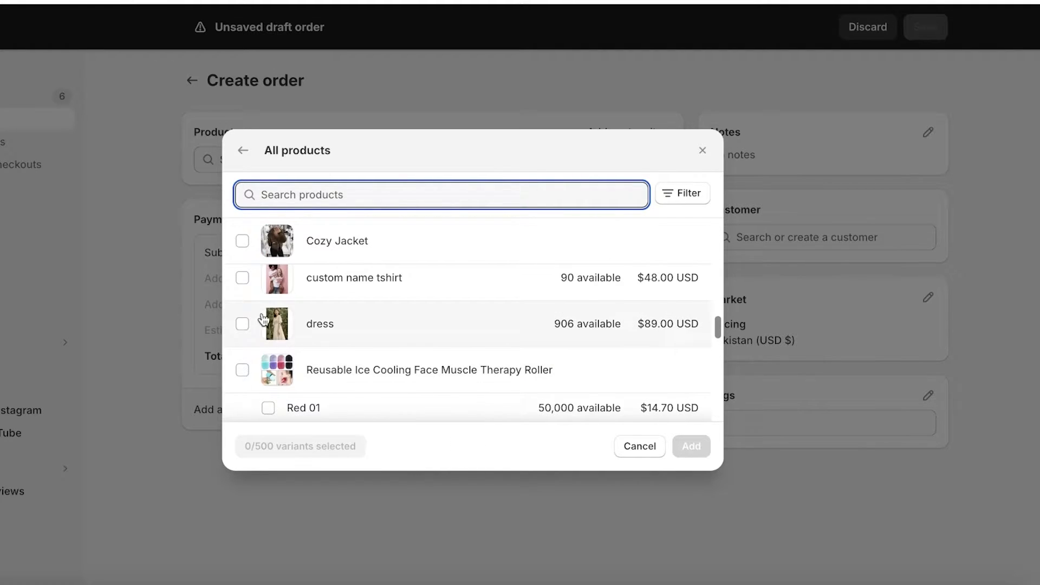
left_click(243, 324)
left_click(691, 446)
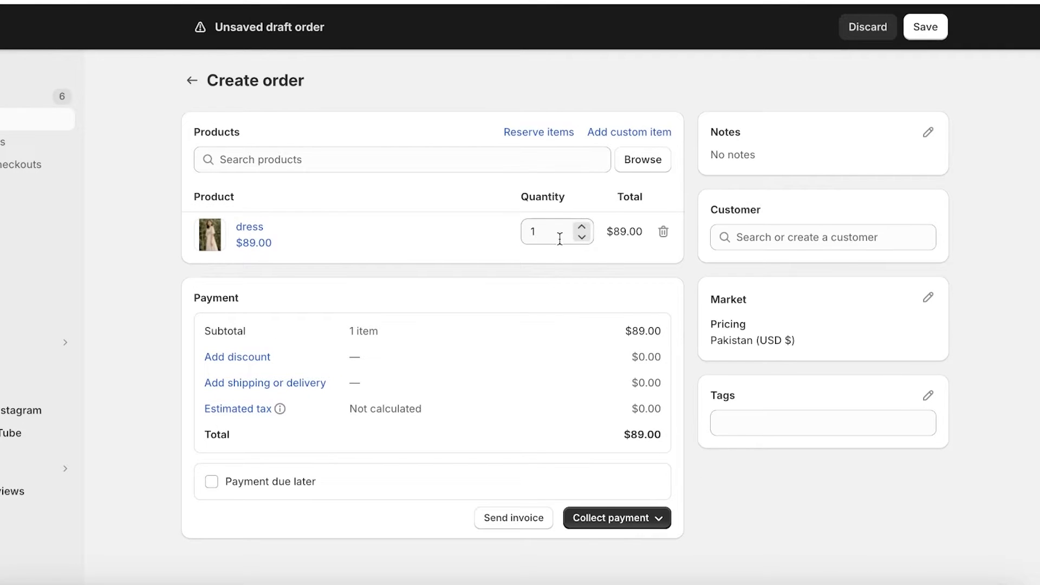
left_click(562, 233)
key("BackSpace")
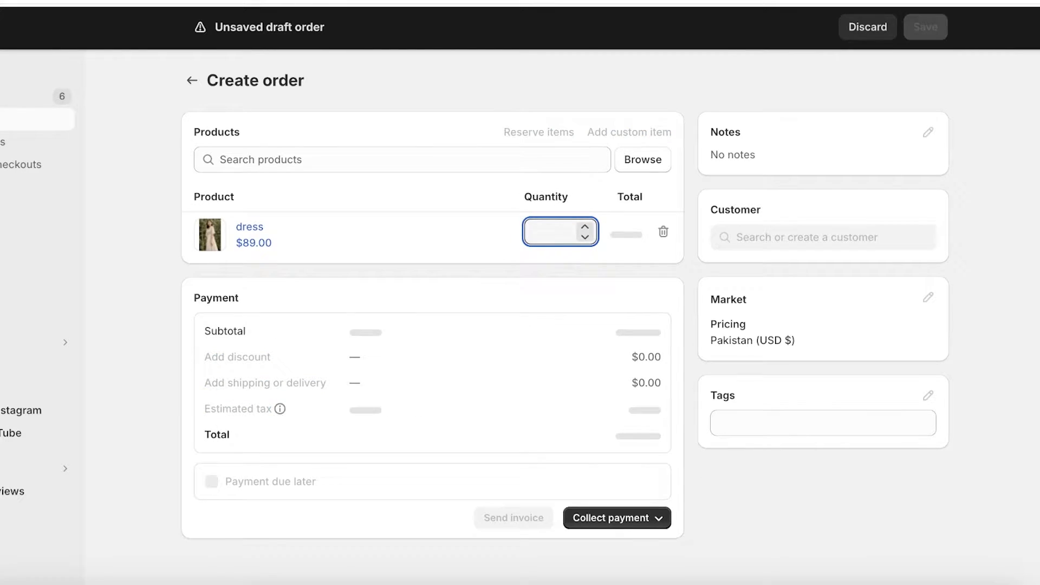
type("1")
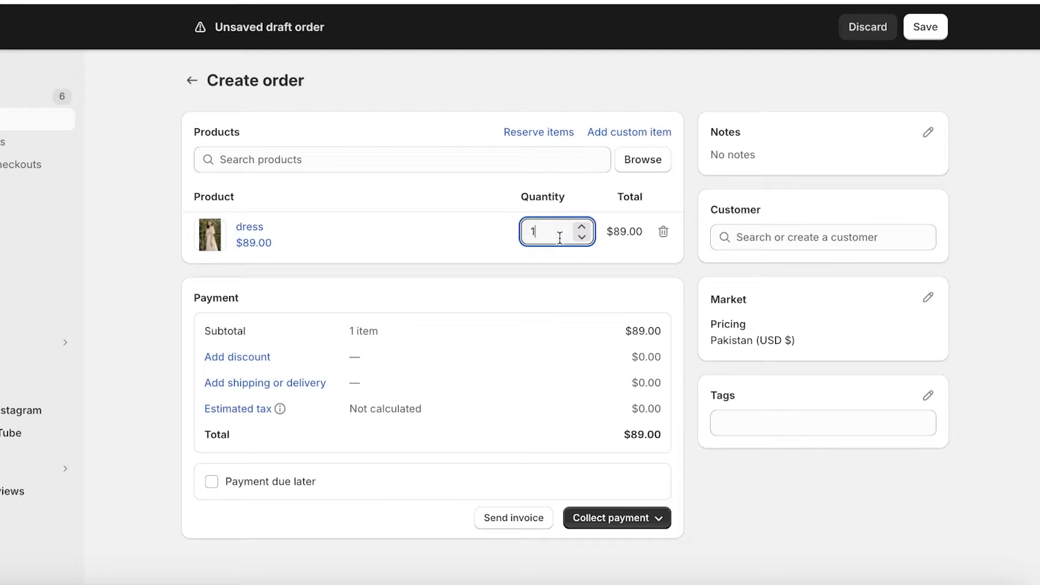
type("00")
left_click(648, 185)
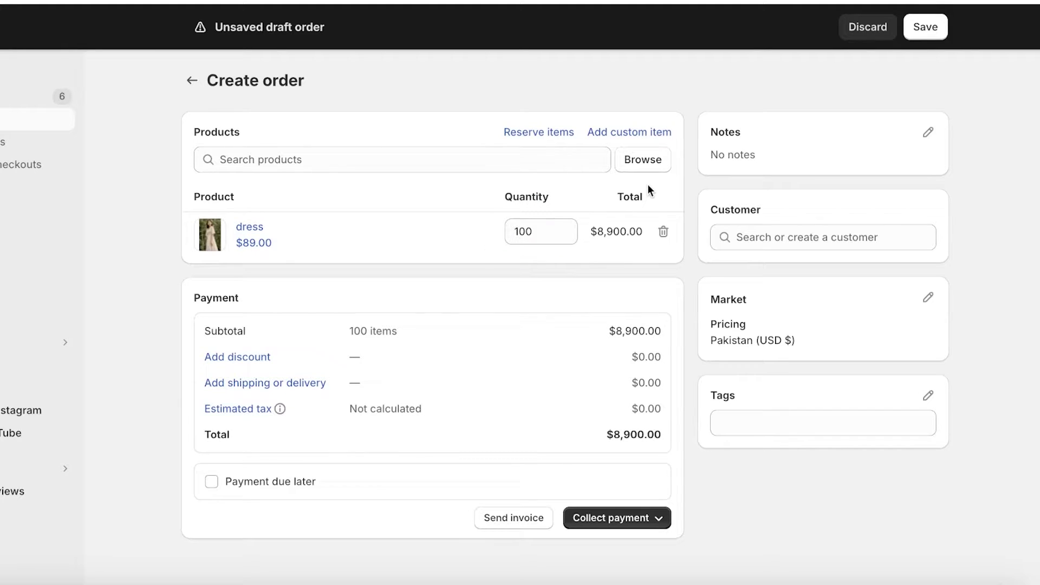
Add Waterproof Bracelets & Bangles with all four variants from All products.
left_click(647, 167)
scroll(487, 312, "down", 1)
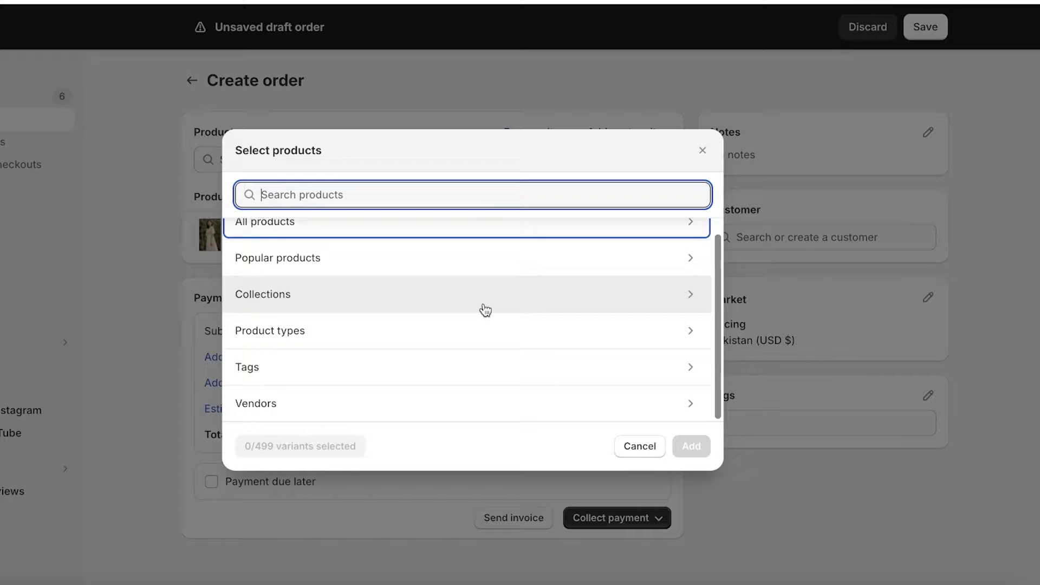
scroll(468, 248, "up", 1)
left_click(468, 248)
scroll(452, 277, "down", 5)
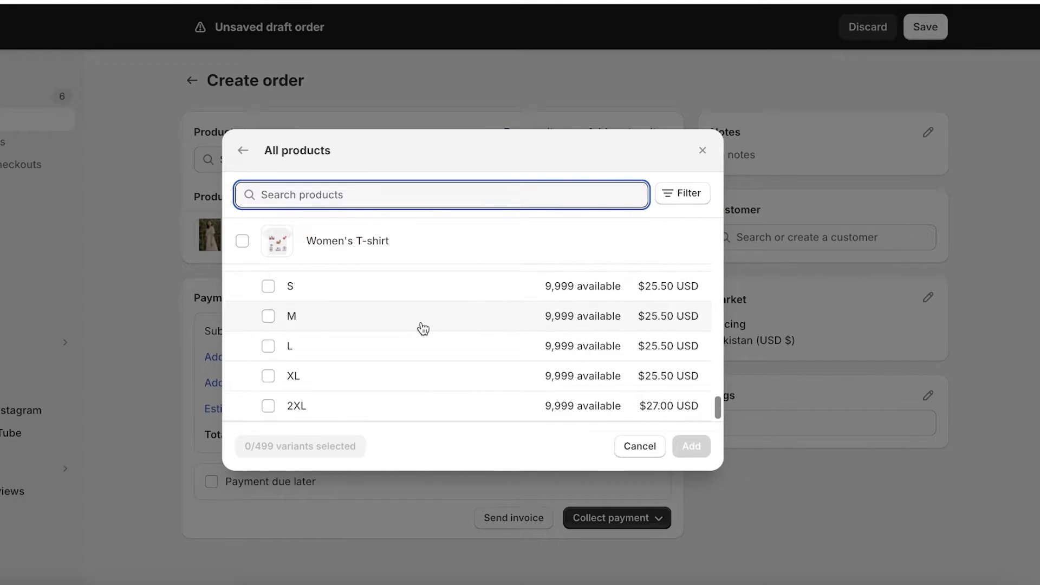
scroll(417, 334, "up", 5)
scroll(313, 358, "up", 3)
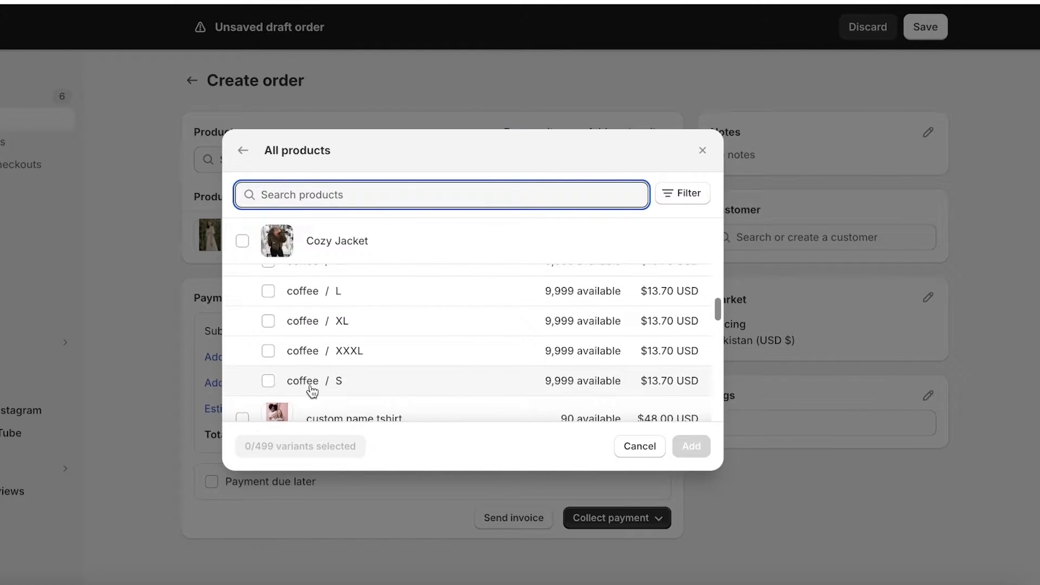
scroll(310, 390, "up", 2)
scroll(310, 384, "down", 3)
scroll(309, 385, "down", 3)
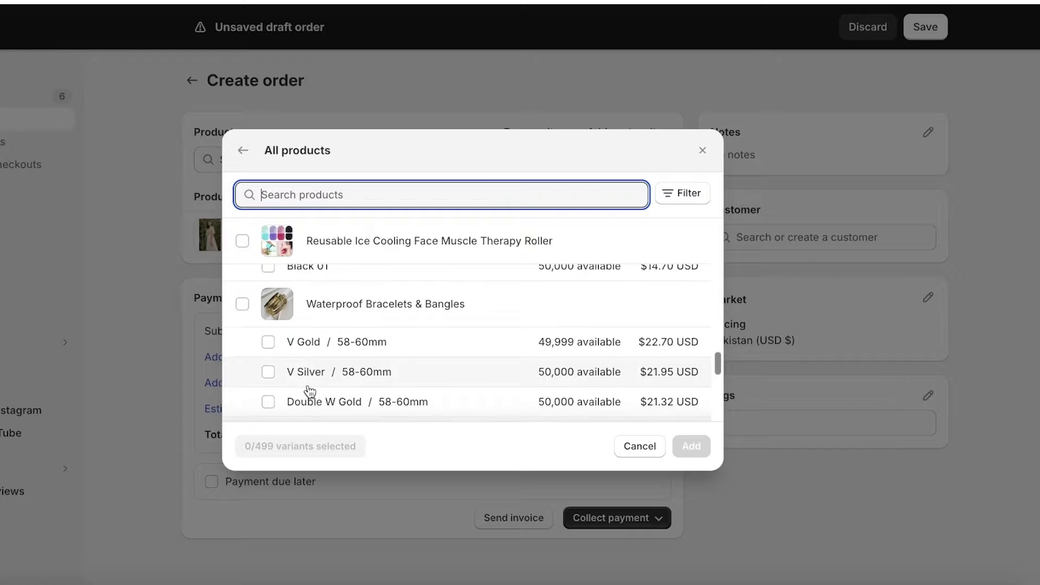
left_click(242, 301)
scroll(463, 357, "down", 3)
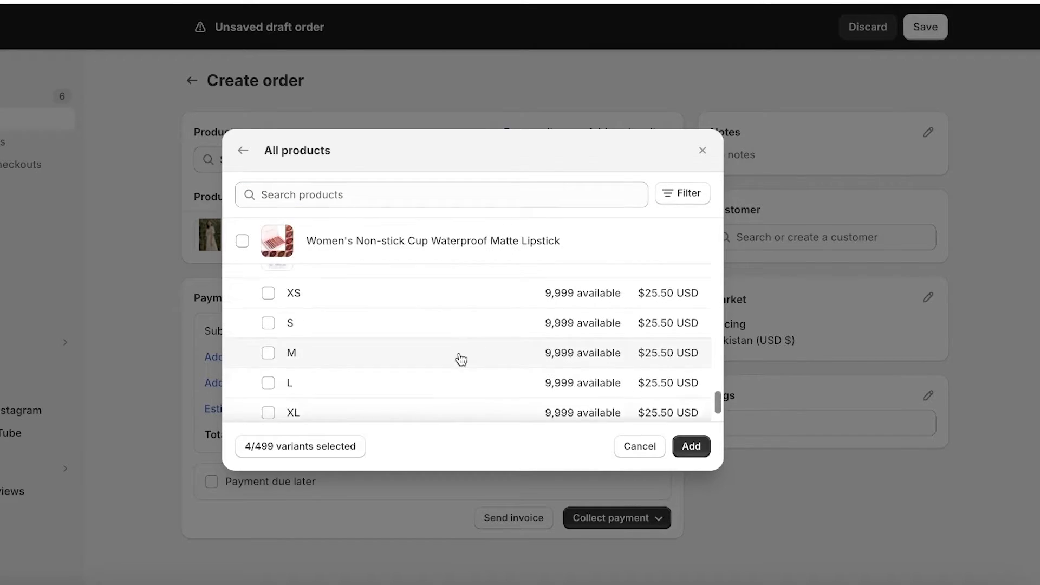
scroll(461, 361, "up", 3)
scroll(462, 360, "down", 1)
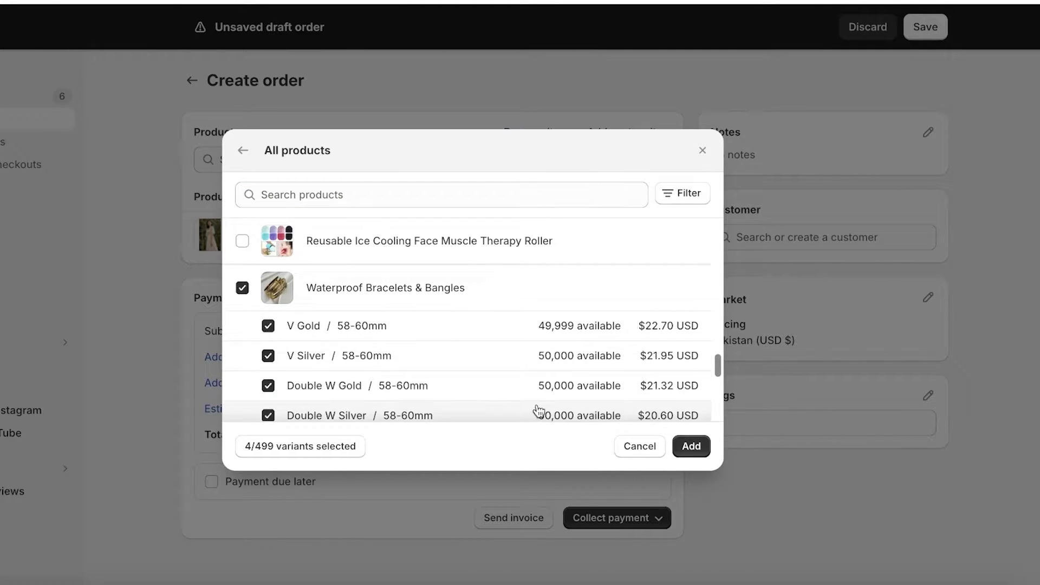
scroll(537, 410, "down", 1)
left_click(692, 445)
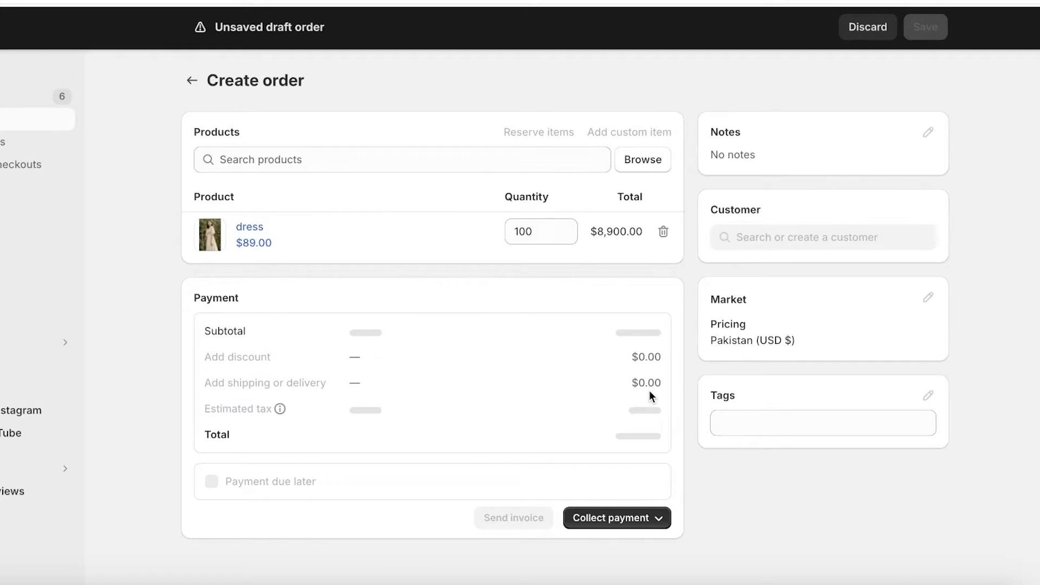
Set V Gold and V Silver quantities to 100 and remove the Double W Gold and Silver rows.
left_click(523, 277)
type("2")
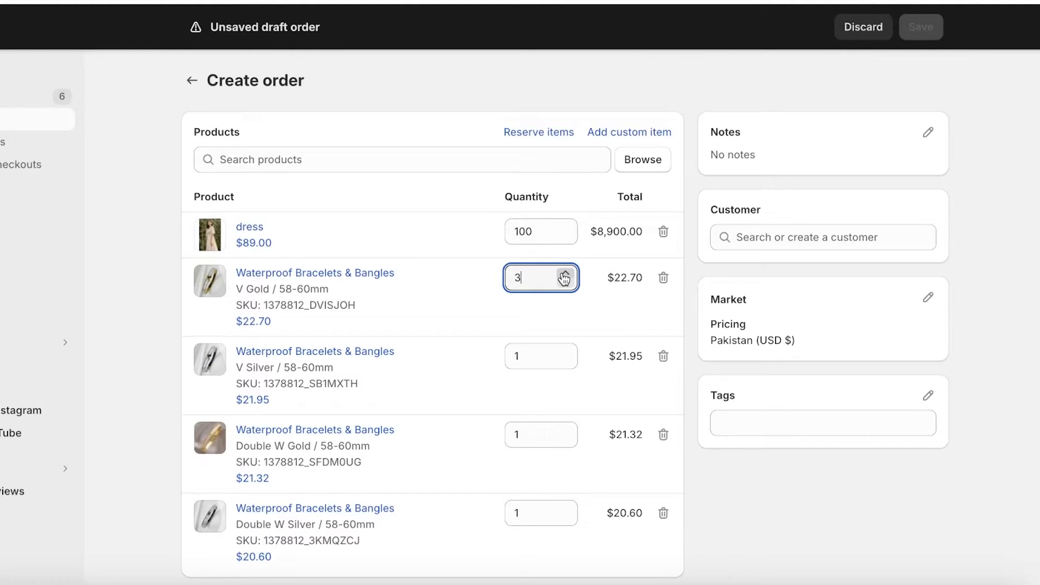
key("BackSpace")
type("100")
double_click(524, 356)
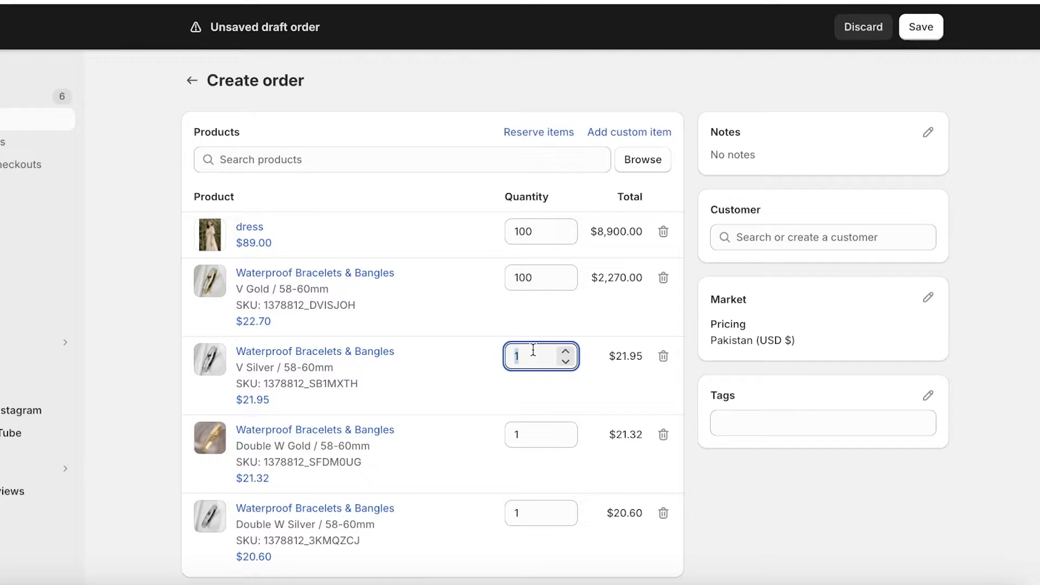
type("100")
left_click(663, 513)
left_click(663, 434)
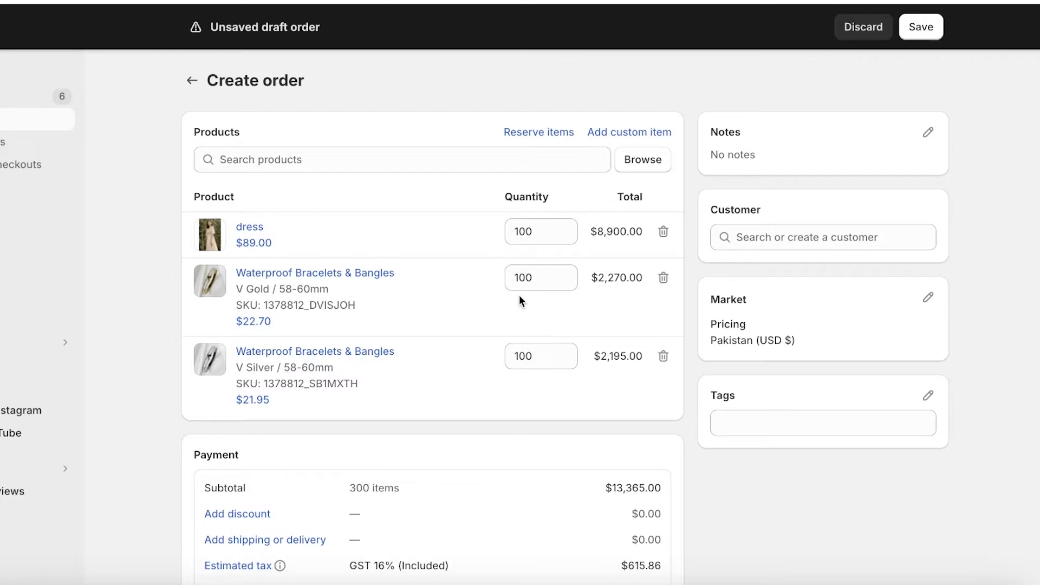
scroll(520, 295, "down", 1)
scroll(512, 244, "down", 1)
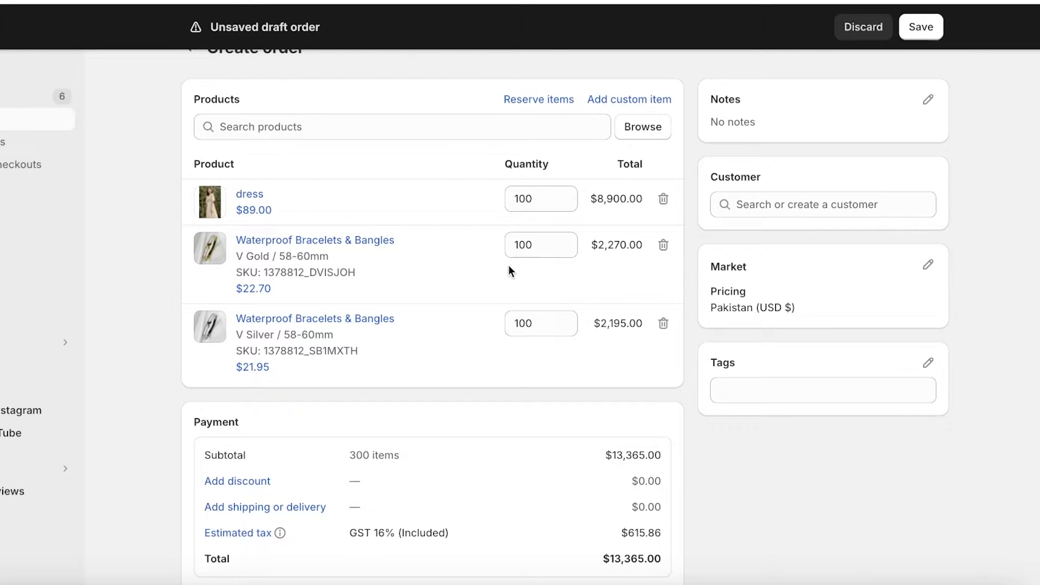
scroll(510, 266, "down", 2)
scroll(513, 277, "down", 1)
scroll(278, 437, "down", 1)
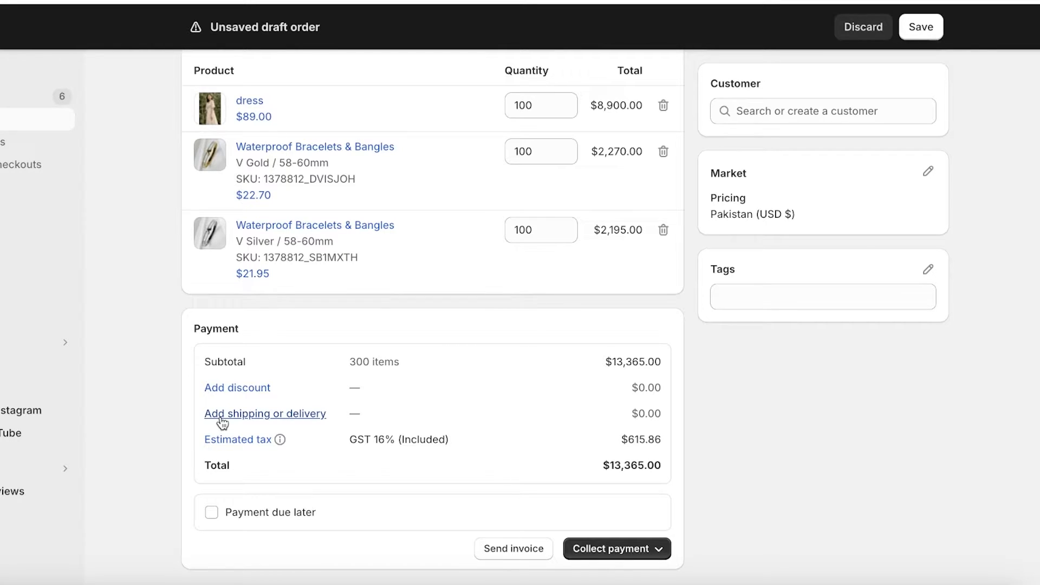
In Add discount, try discount codes and automatic discounts, then choose a custom order discount.
left_click(228, 388)
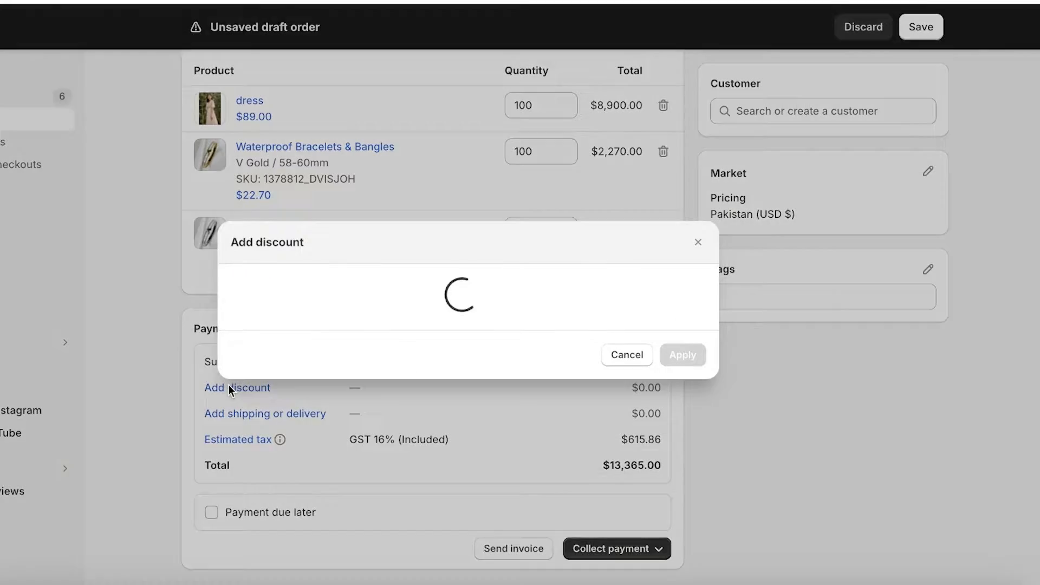
left_click(339, 277)
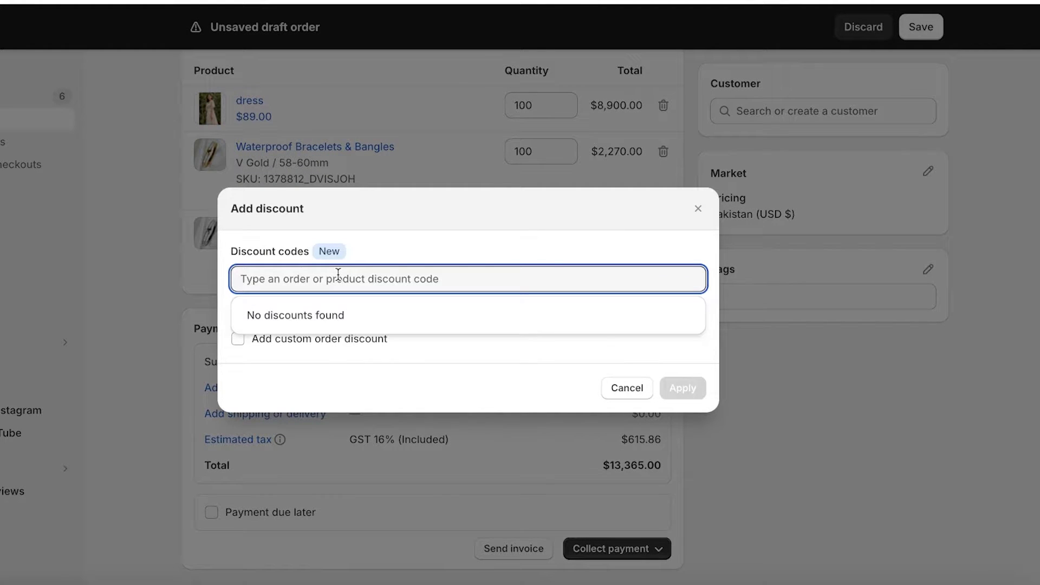
left_click(535, 243)
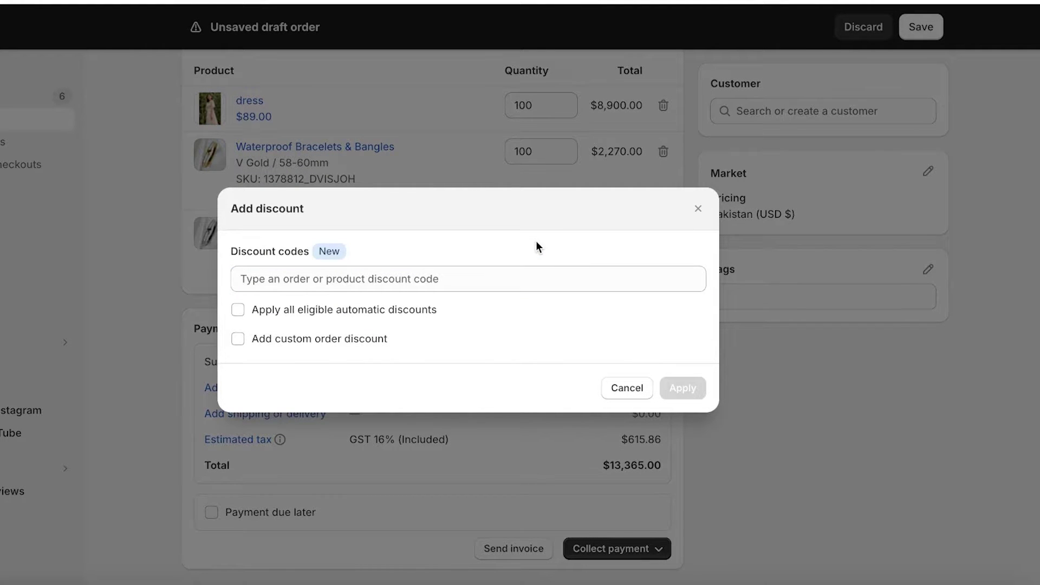
left_click(349, 315)
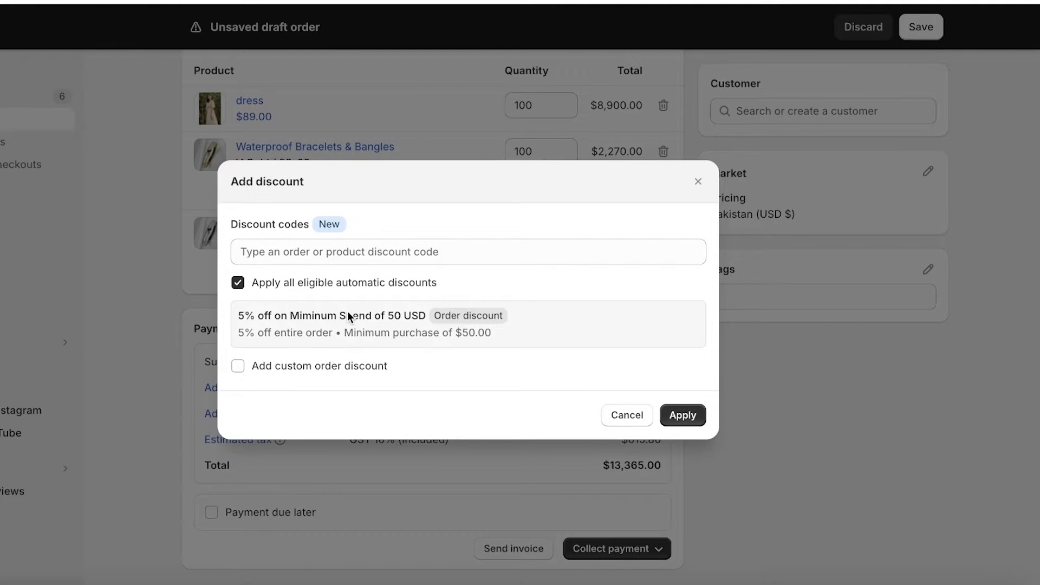
left_click(350, 285)
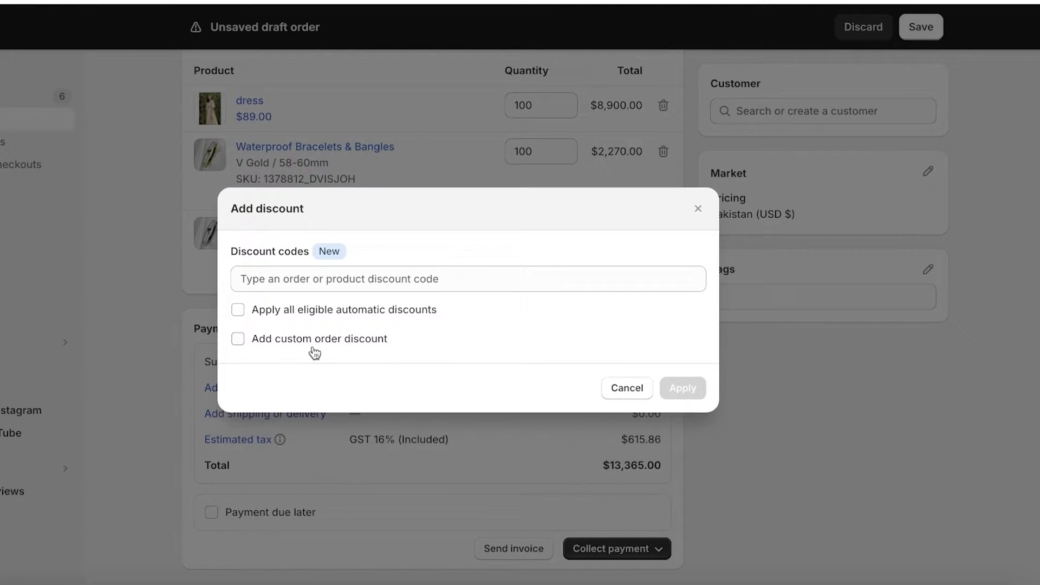
left_click(314, 341)
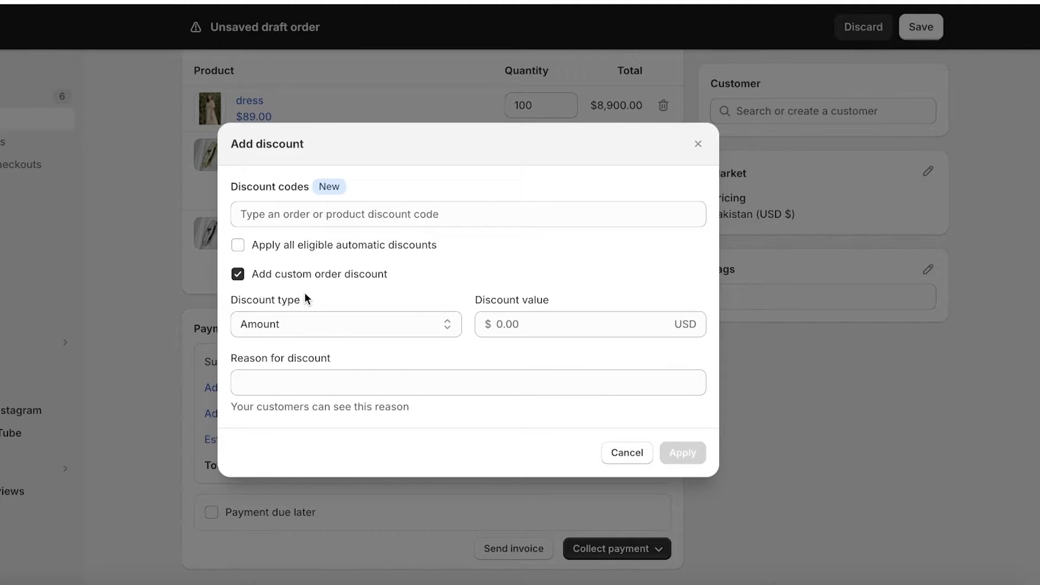
Apply a Percentage discount of 30 with reason 'Bulk Discount', cutting the total to $9,355.50.
left_click(303, 323)
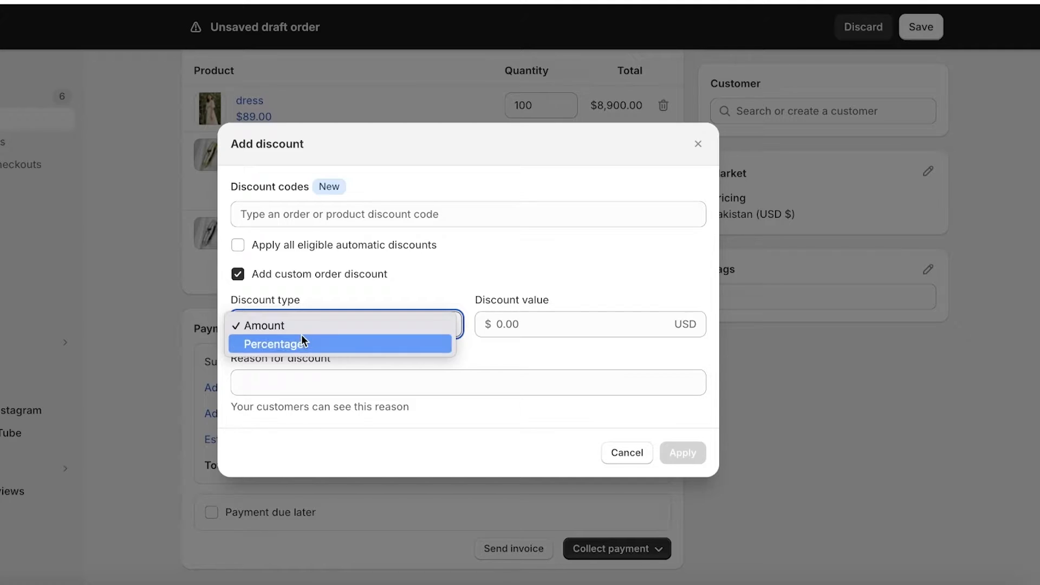
left_click(302, 342)
left_click(564, 322)
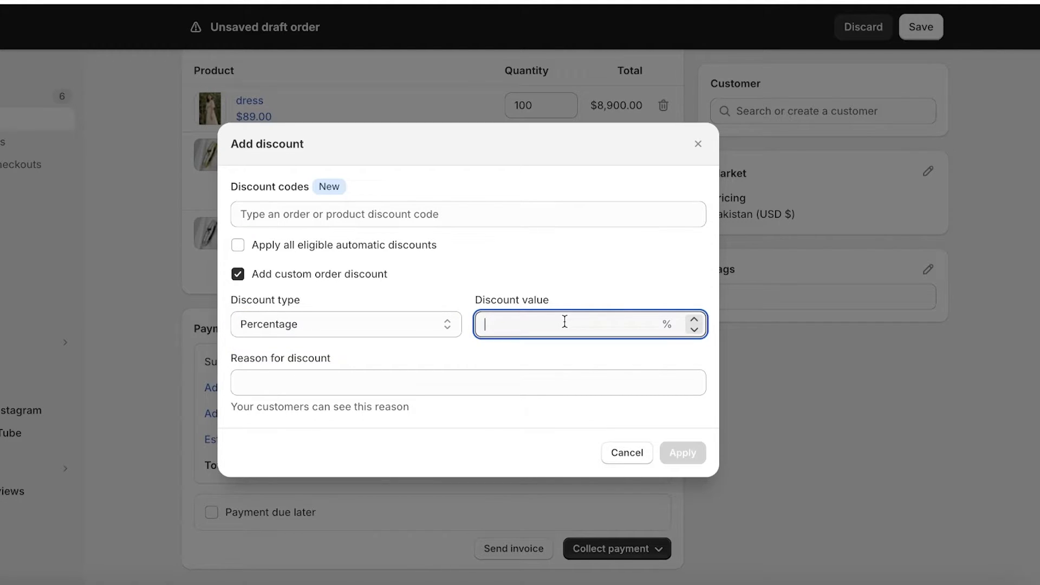
type("2")
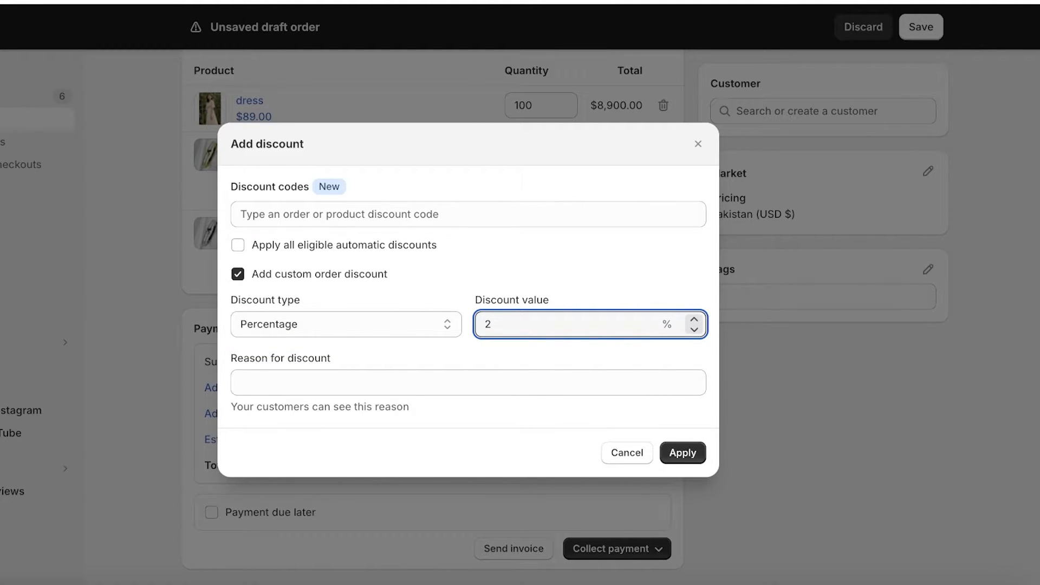
key("BackSpace")
type("30")
left_click(567, 380)
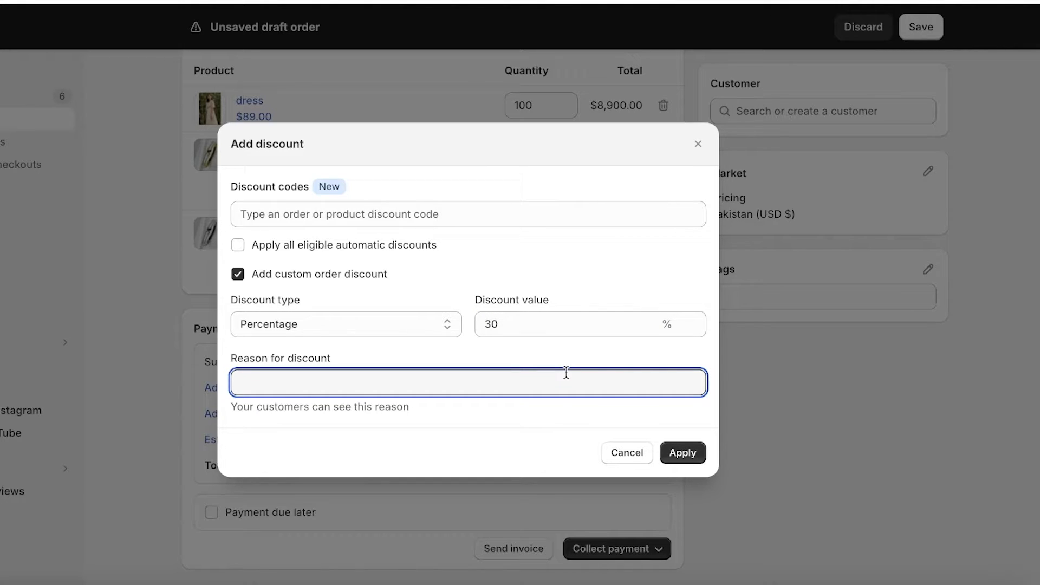
type("V")
key("BackSpace")
type("Bulk Disco")
type("unt")
left_click(682, 453)
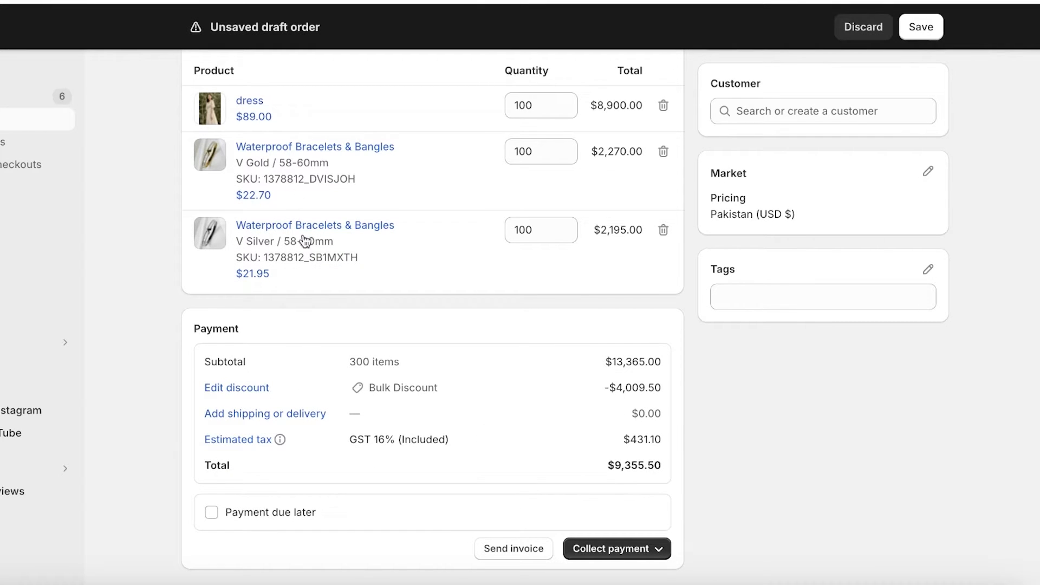
Add a custom shipping rate named '5kg Consignment Fee' priced at 50 and apply it.
left_click(272, 415)
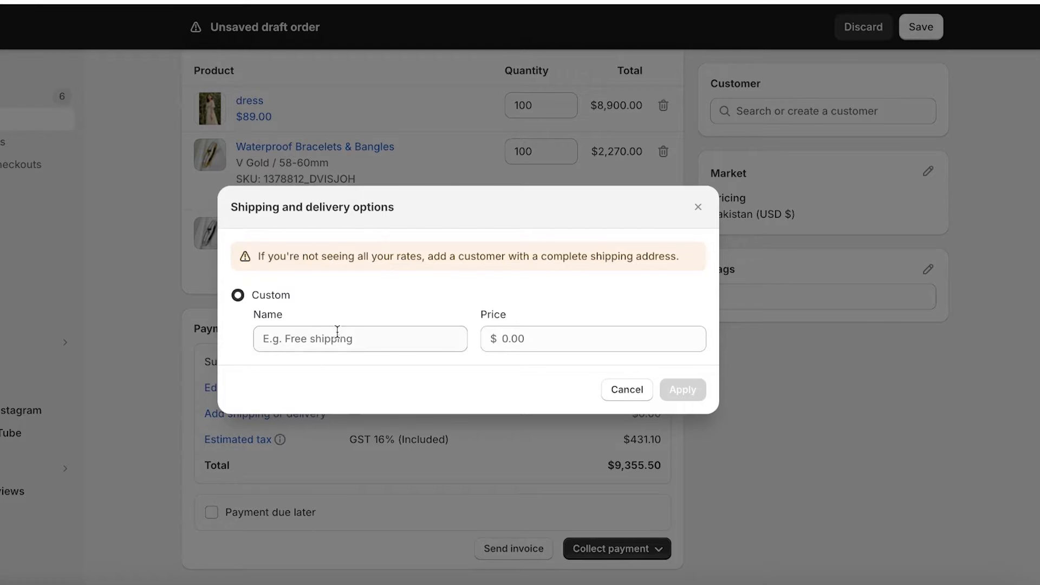
left_click(350, 342)
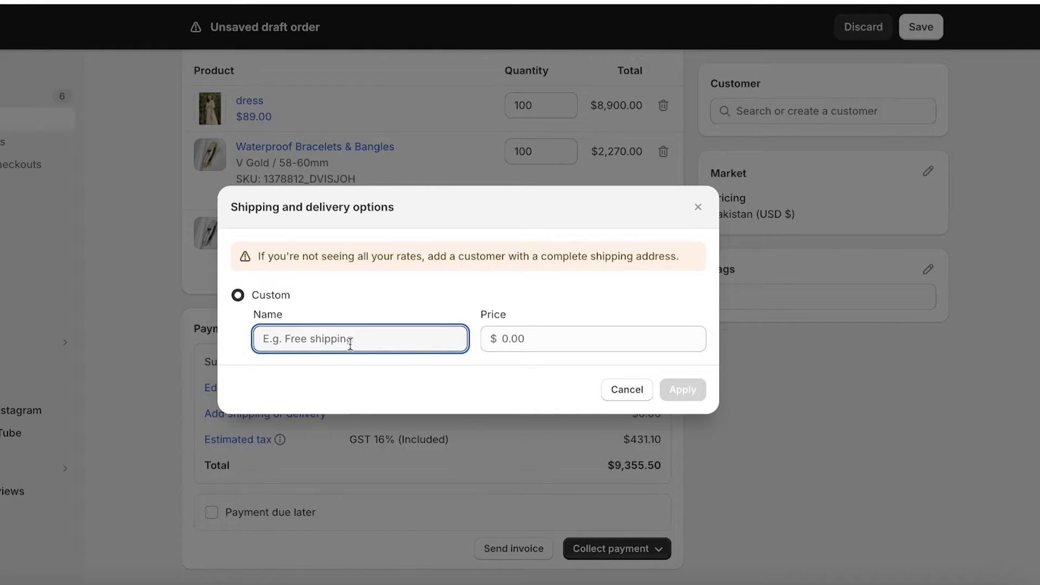
type("5kh")
key("BackSpace")
type("Consignment Fee")
left_click(540, 339)
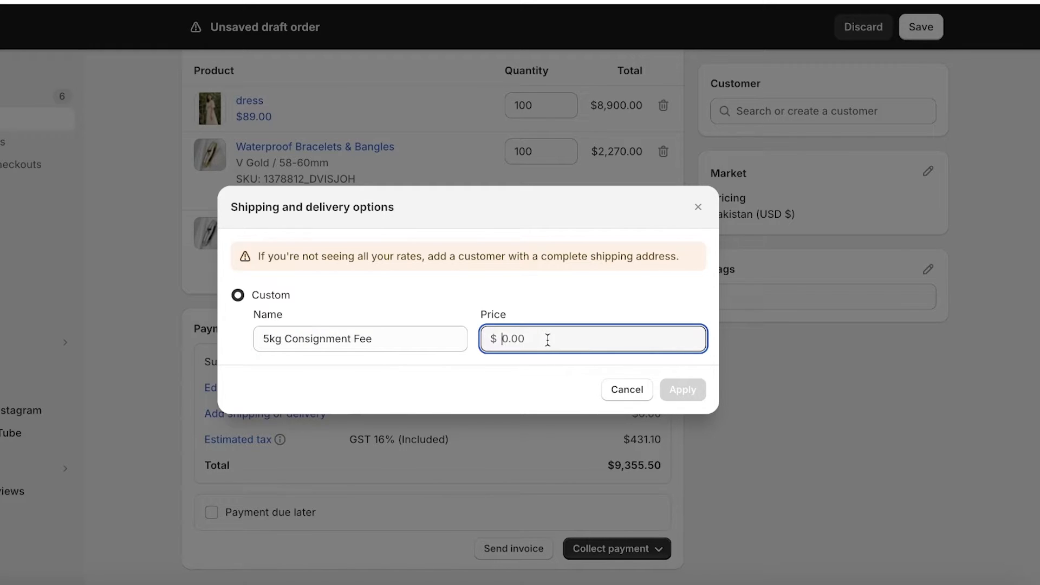
type("10")
key("BackSpace")
key("BackSpace")
type("50")
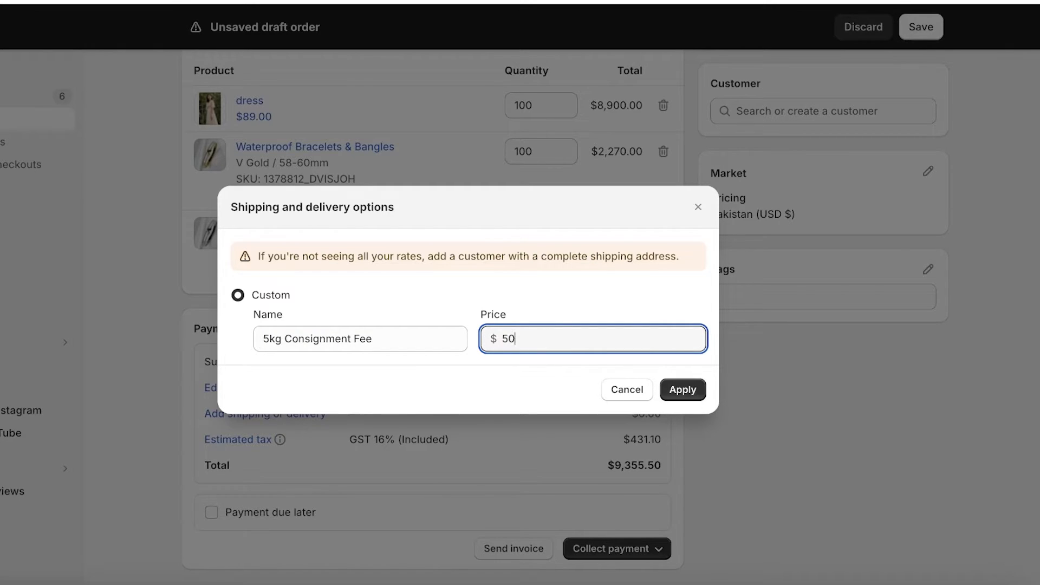
left_click(682, 390)
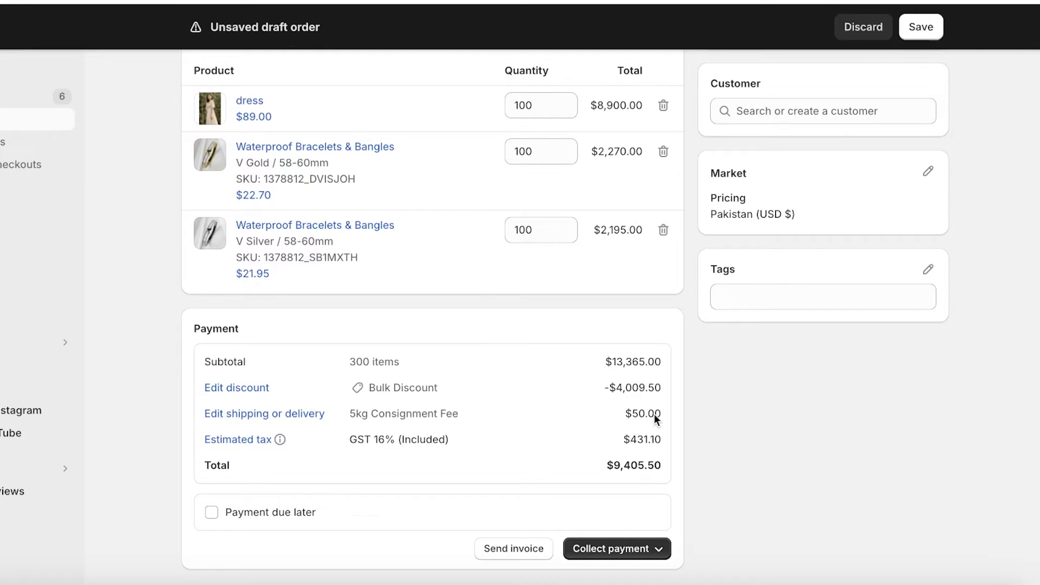
Mark payment due later and set the payment terms to Due on fulfillment.
left_click(256, 512)
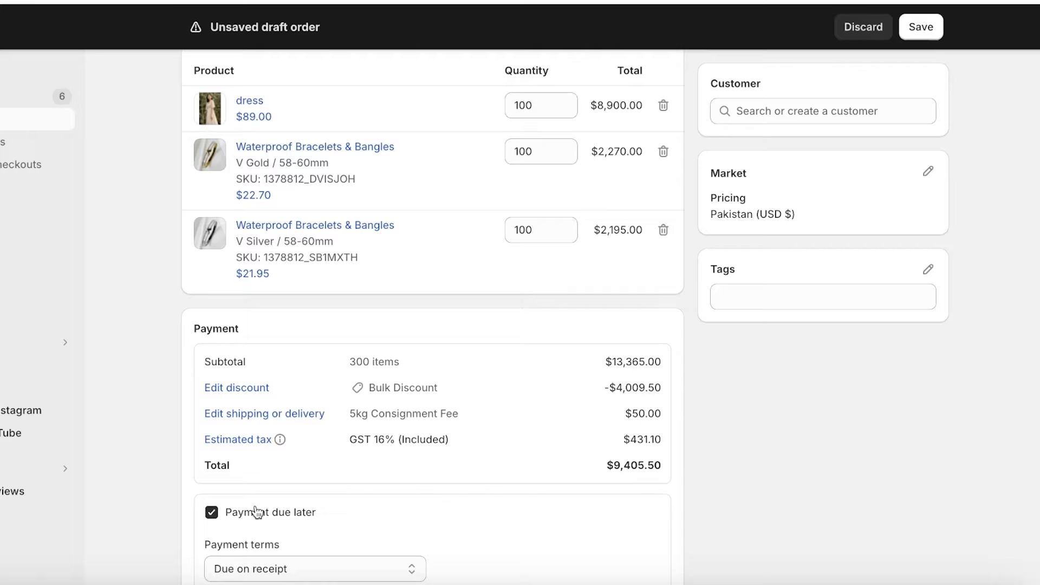
scroll(252, 510, "down", 2)
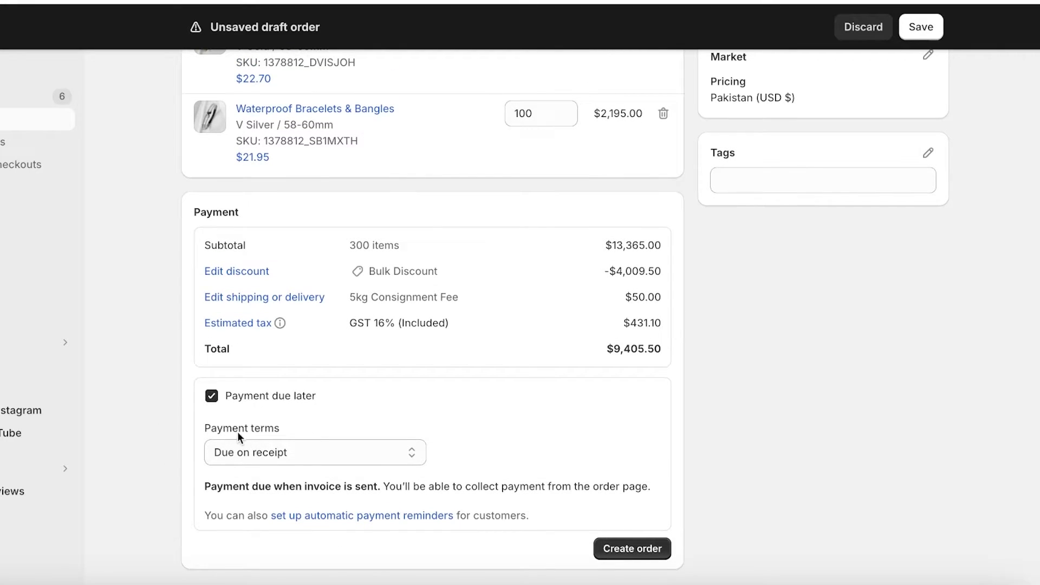
left_click(321, 452)
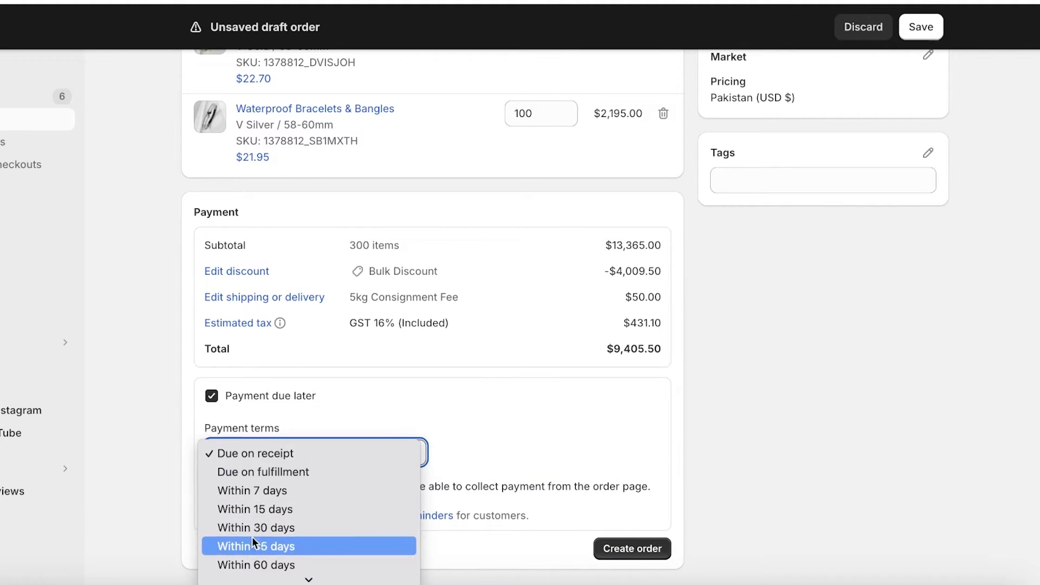
scroll(251, 540, "down", 1)
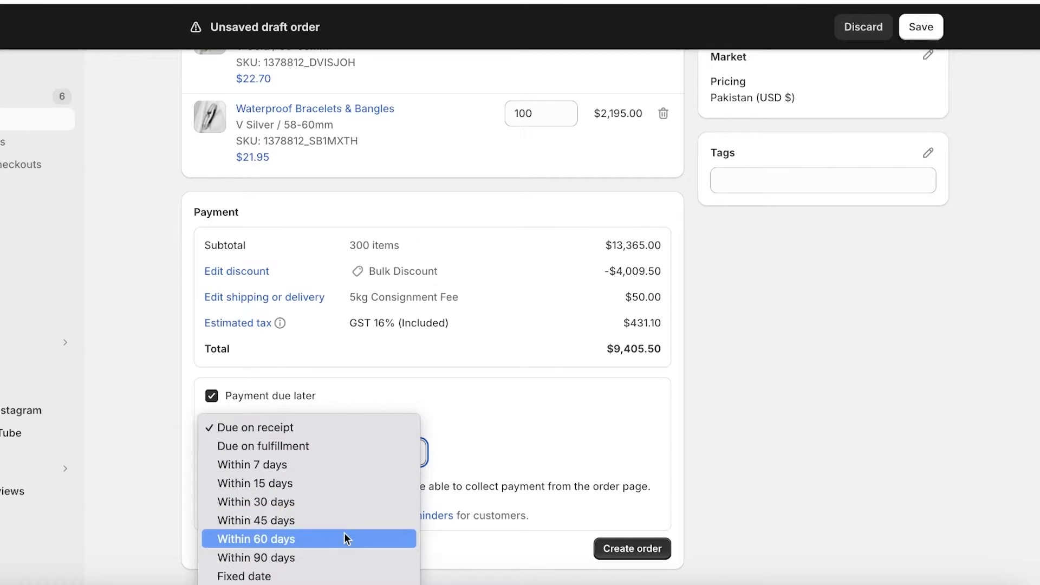
left_click(442, 400)
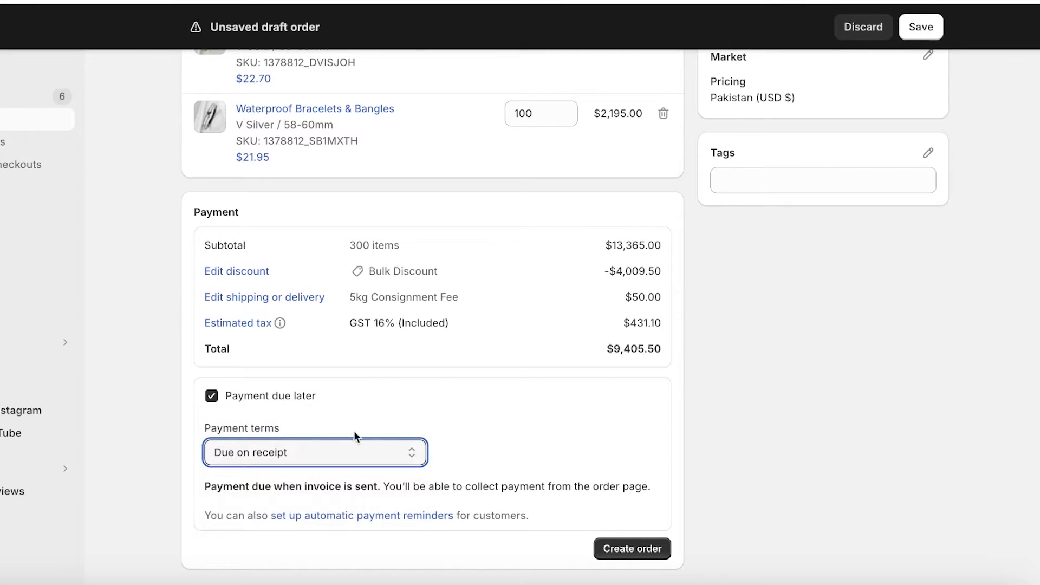
left_click(274, 449)
left_click(267, 473)
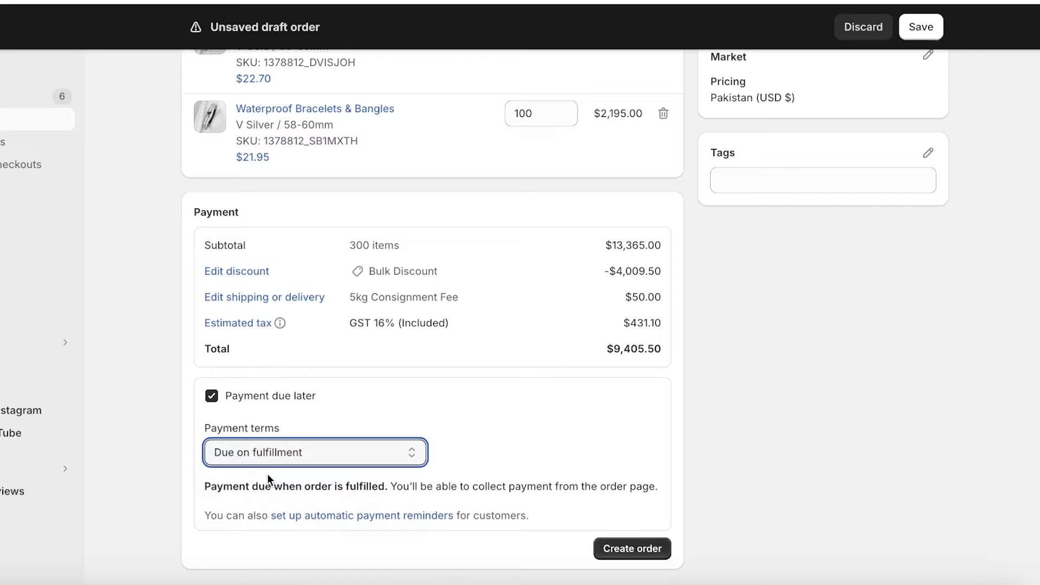
scroll(267, 473, "up", 5)
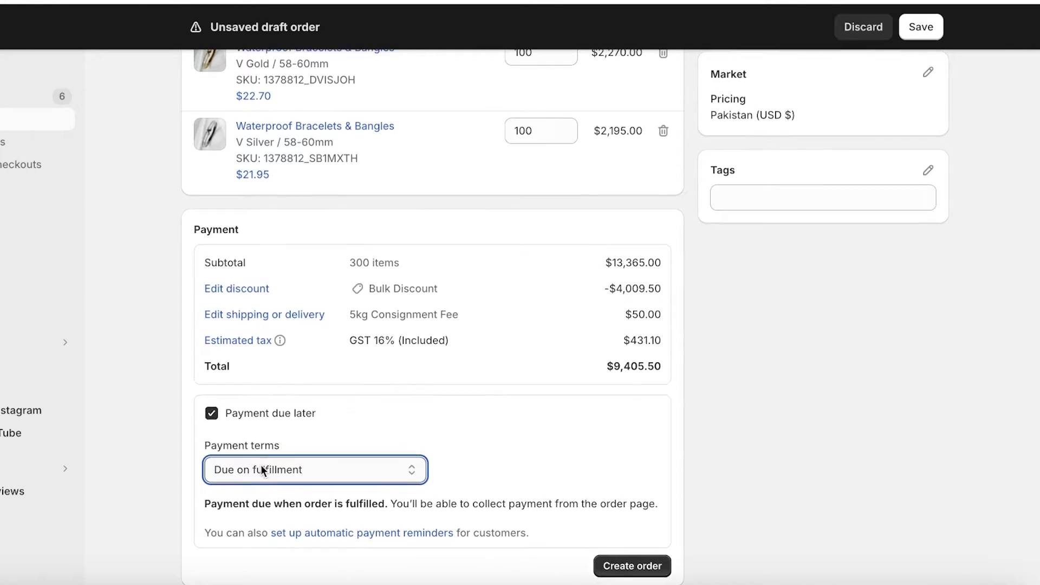
scroll(260, 465, "up", 5)
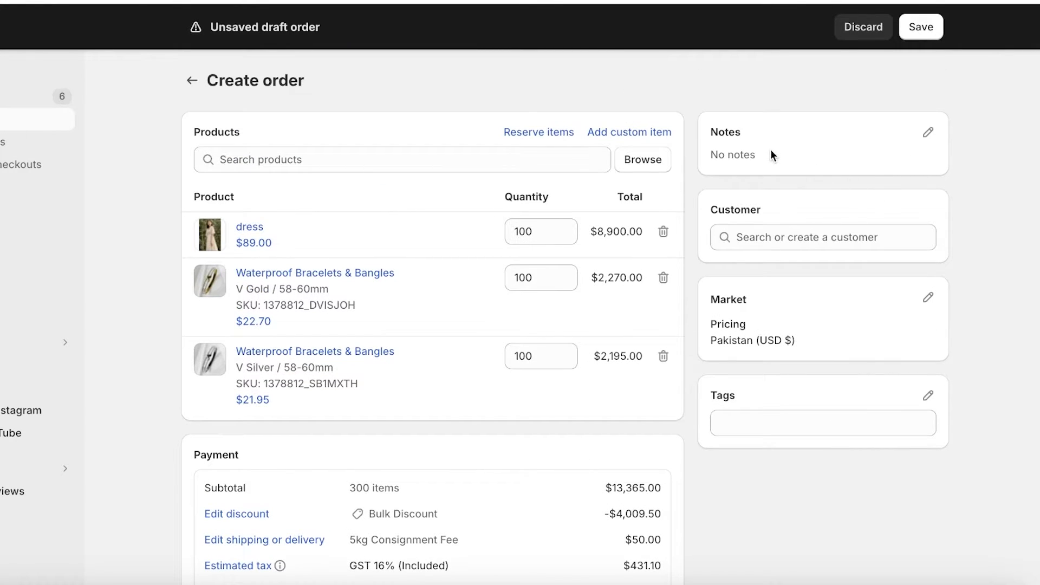
Add the note 'Custom Bulk Order for Janets Bridal Shower' to the order and save it.
left_click(929, 132)
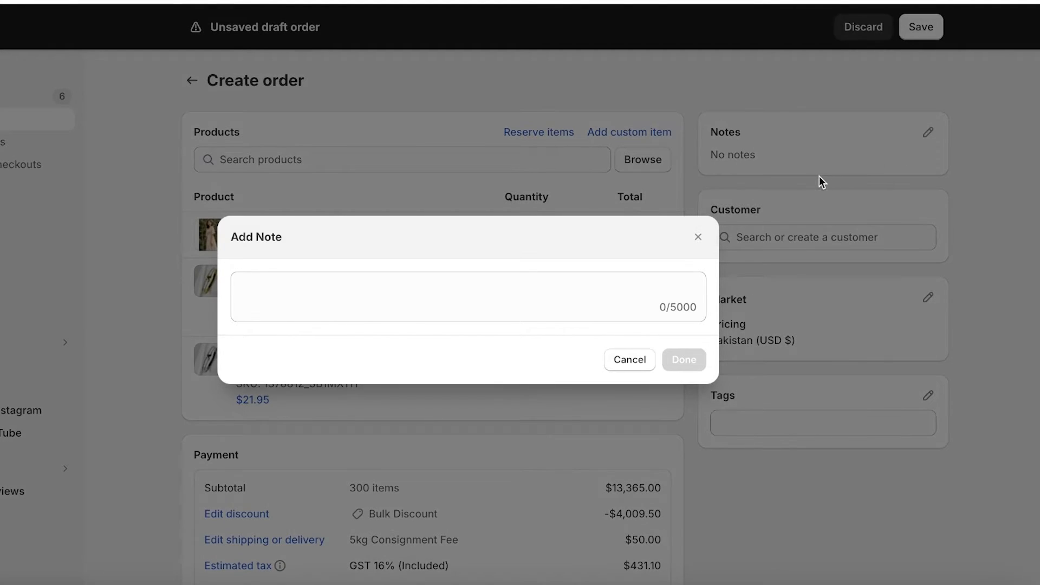
left_click(472, 297)
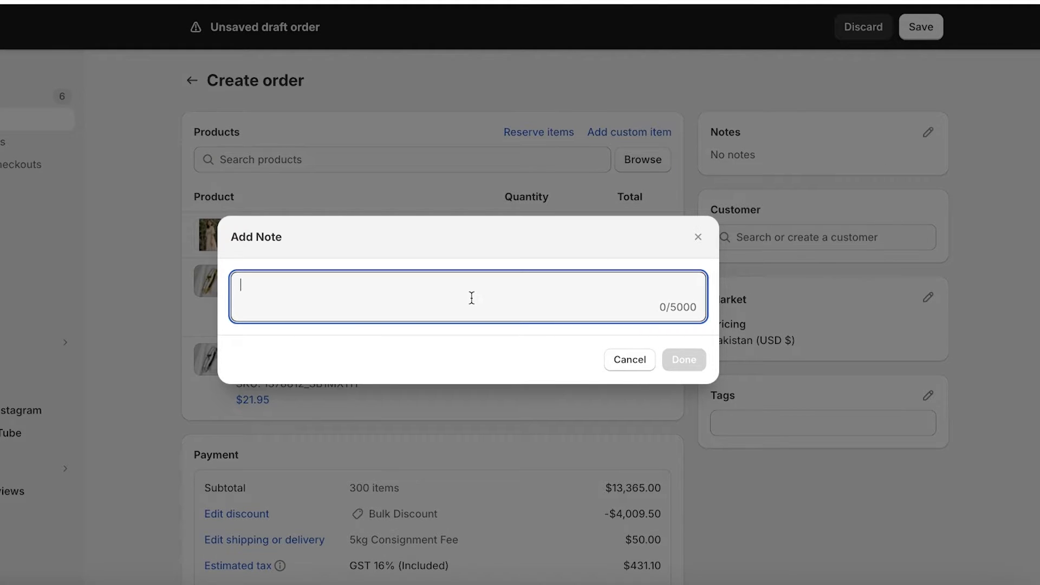
type("K")
key("BackSpace")
type("K")
key("BackSpace")
type("Custom Bulk Ot")
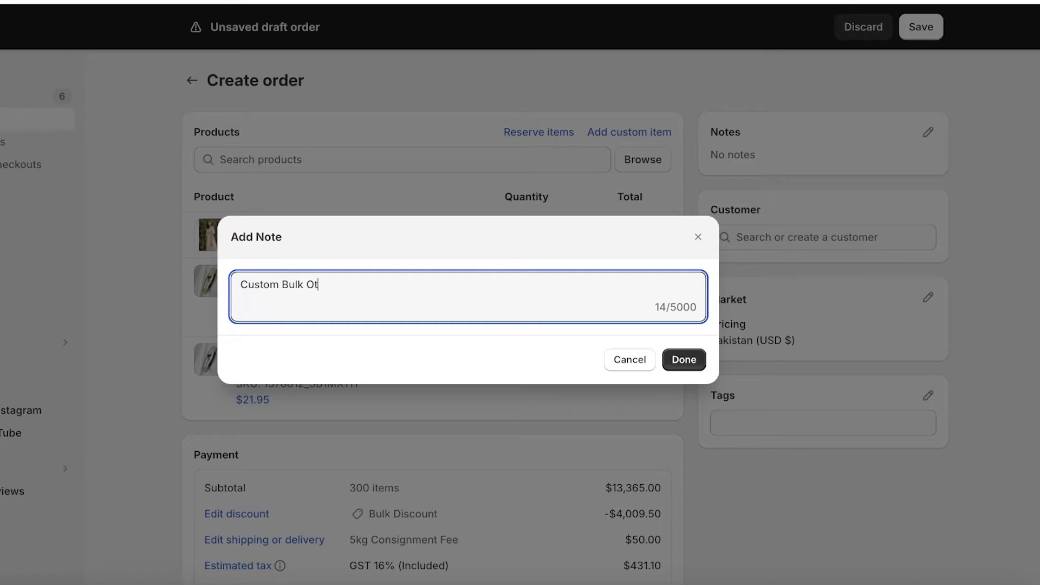
key("BackSpace")
type("rder for Jane")
type("ts Bridal ")
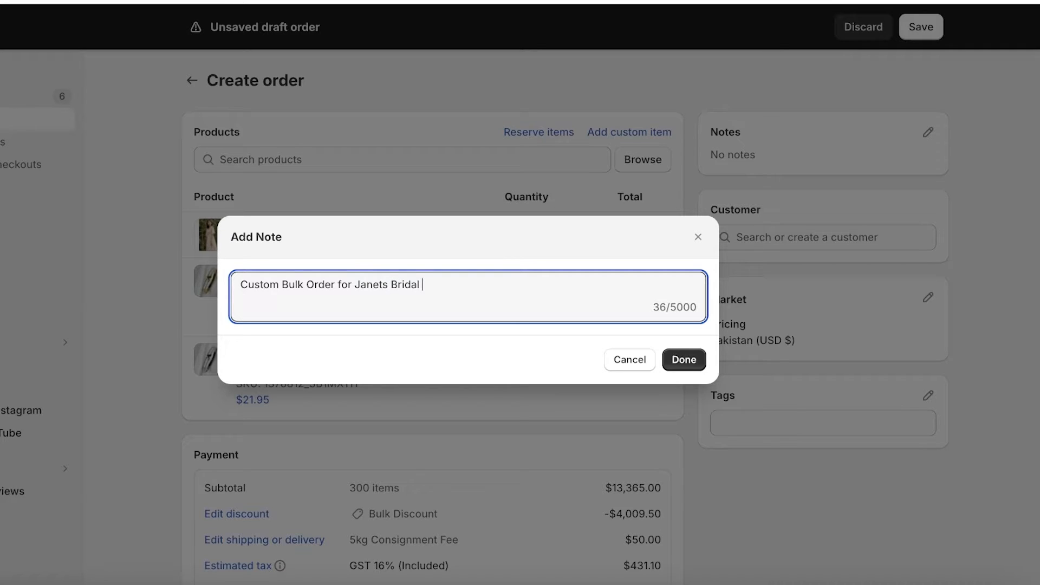
type("Shower")
left_click(684, 359)
Assign existing customer Jacob to the order and leave the tags empty.
left_click(786, 237)
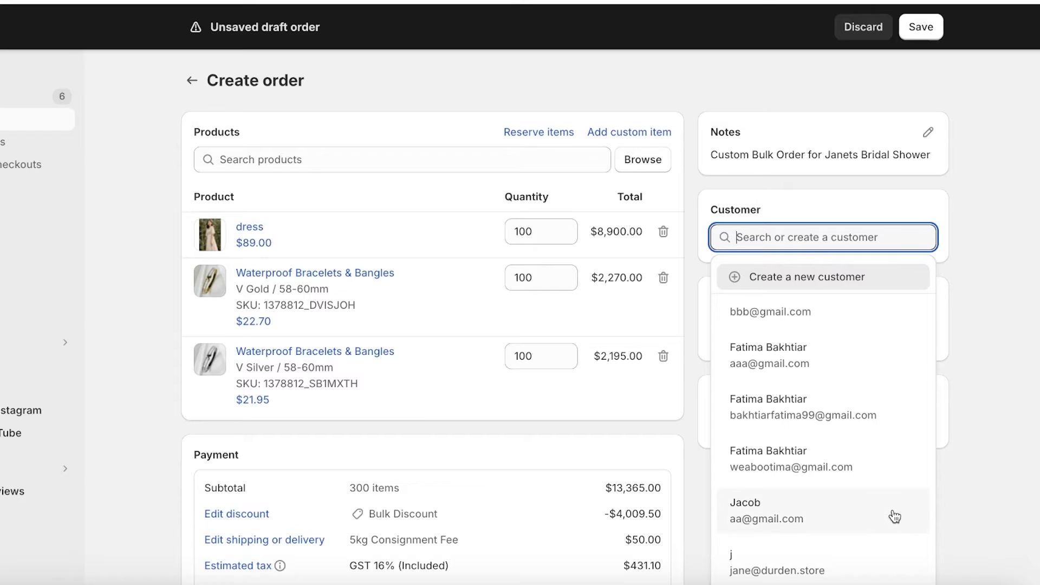
left_click(854, 559)
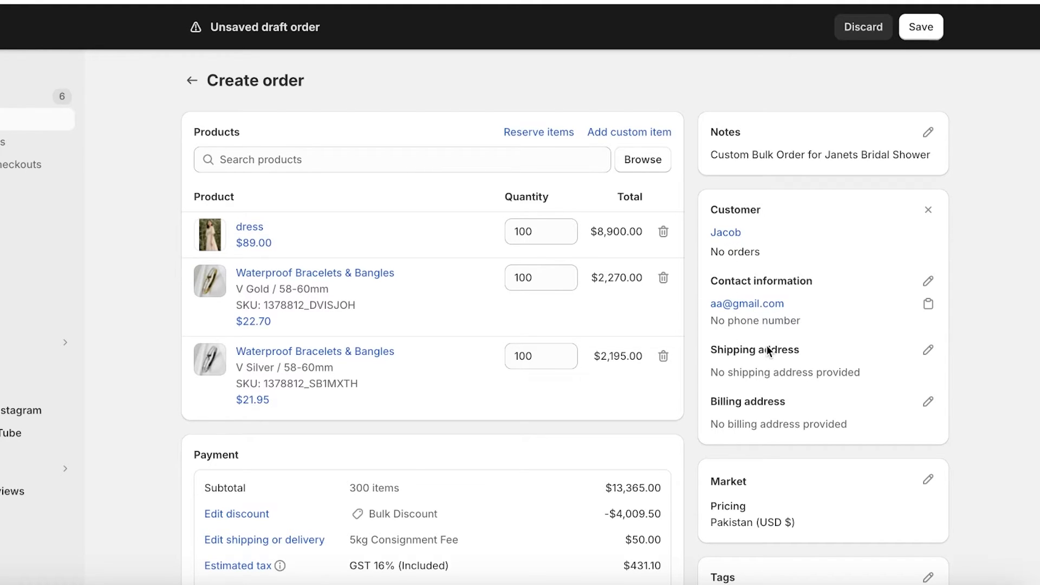
scroll(750, 378, "down", 3)
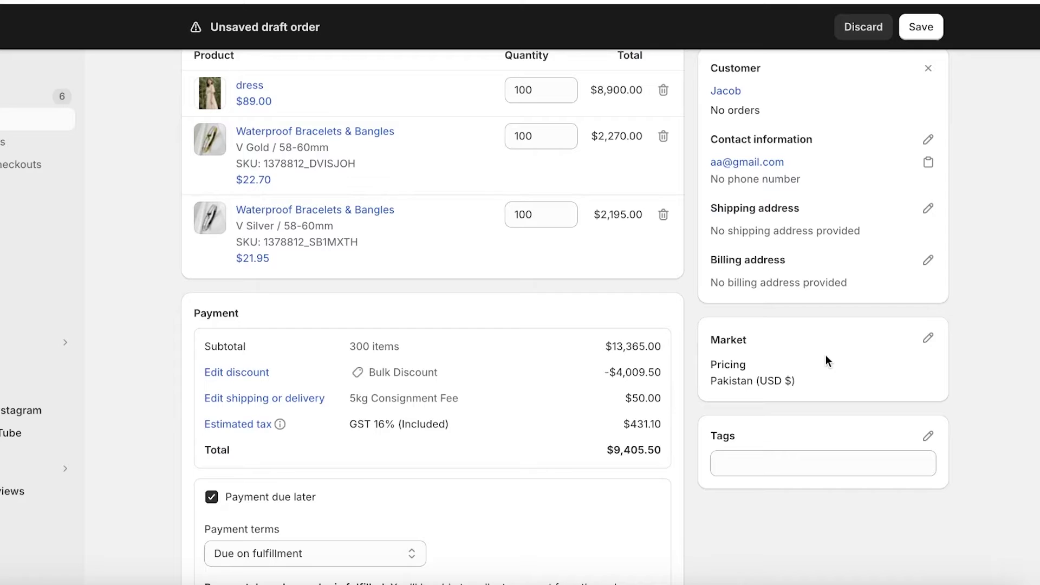
scroll(826, 356, "down", 1)
left_click(826, 429)
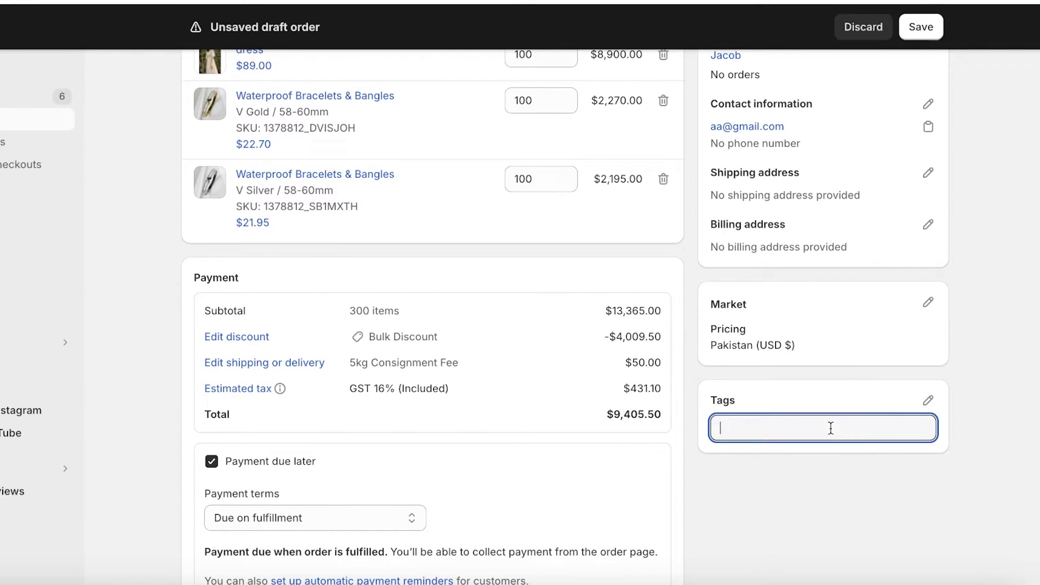
left_click(938, 422)
scroll(939, 427, "down", 2)
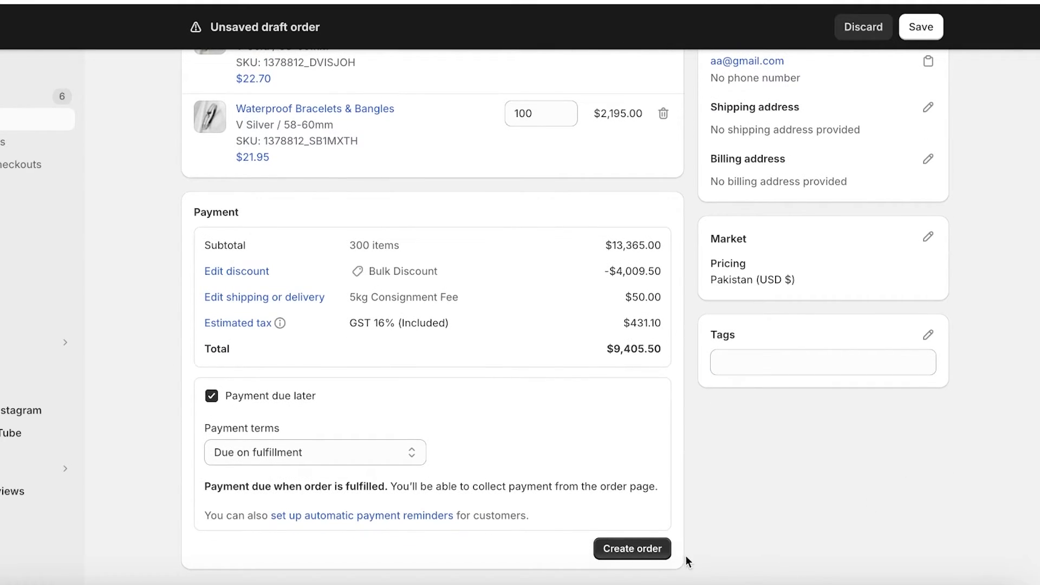
Create the order as draft #D1, keeping Other as the expected payment method.
left_click(646, 549)
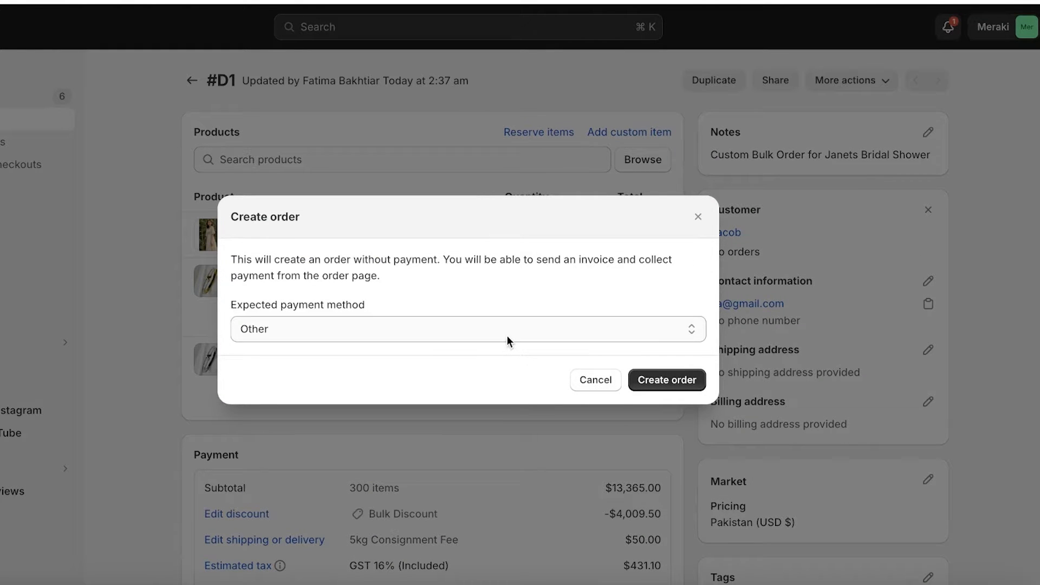
left_click(506, 334)
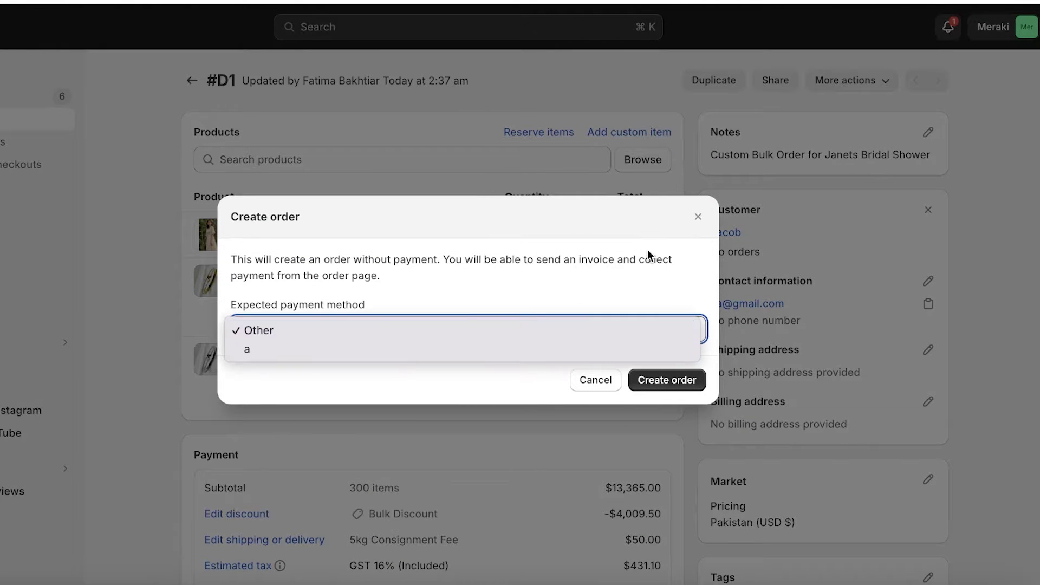
left_click(697, 338)
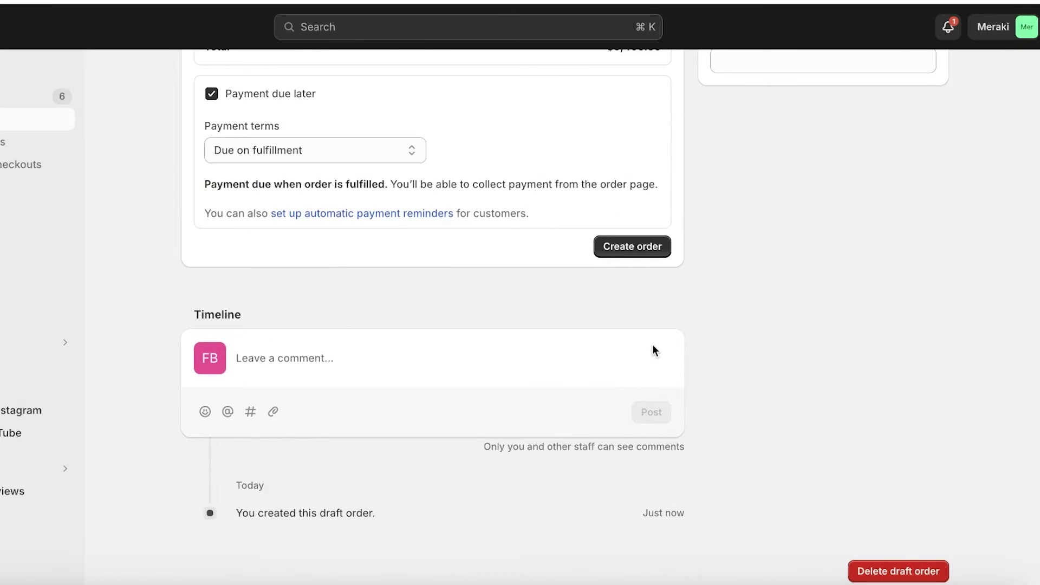
Set payment terms to Due on receipt, review the term choices and peek at More actions.
left_click(313, 191)
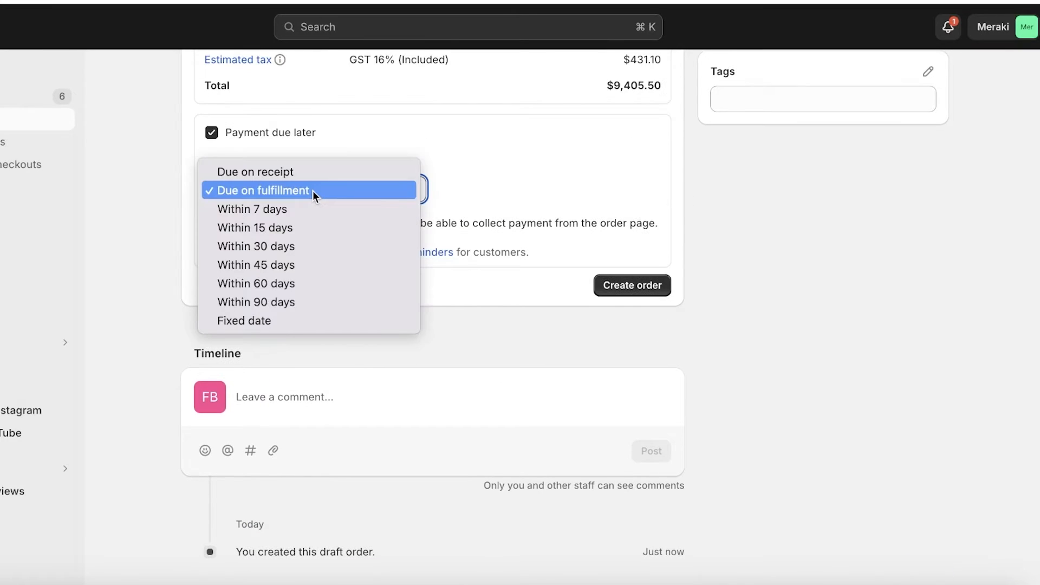
left_click(312, 172)
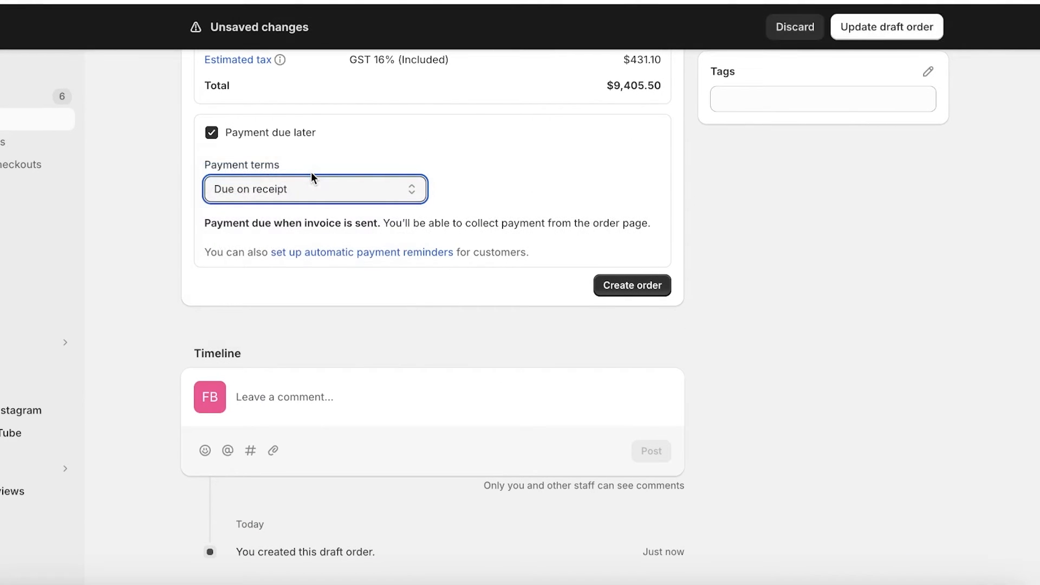
scroll(347, 190, "up", 2)
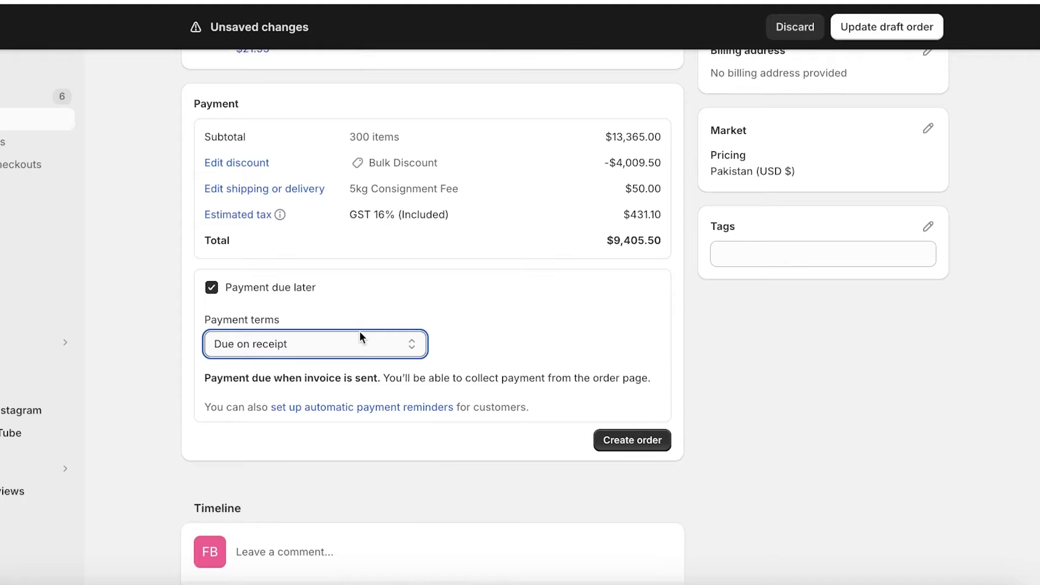
left_click(359, 333)
left_click(594, 294)
scroll(788, 148, "up", 5)
left_click(851, 79)
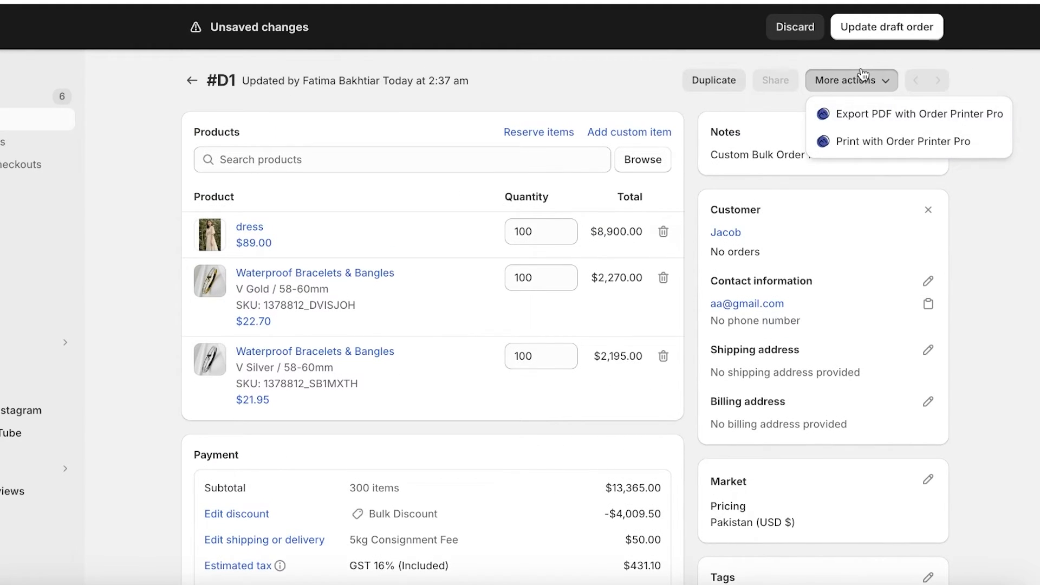
left_click(861, 74)
scroll(568, 222, "down", 5)
Try Due within 7 days, switch back to Due on receipt, and stay on the page instead of opening payment reminders.
left_click(341, 287)
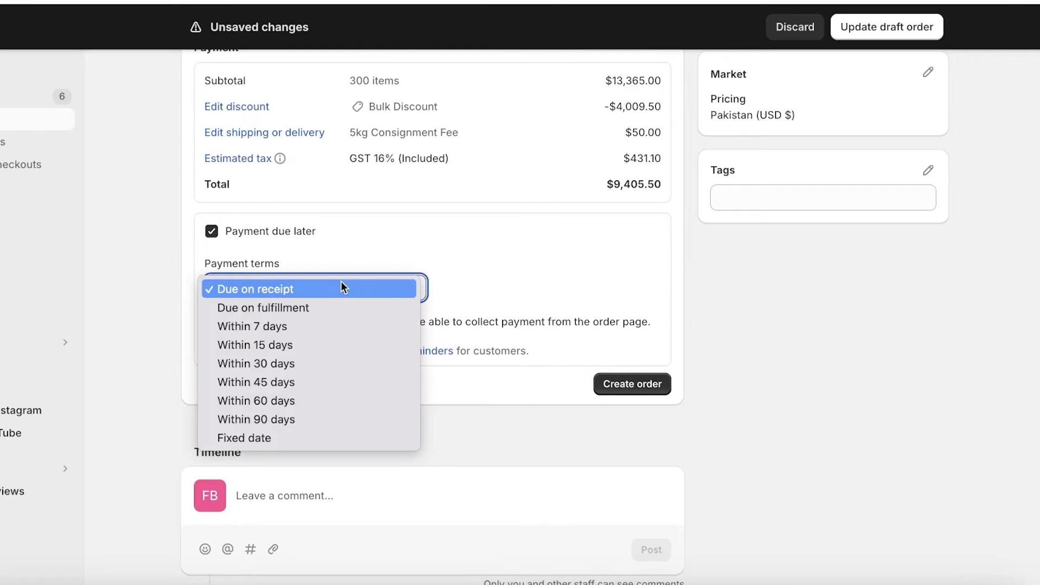
left_click(326, 291)
left_click(306, 326)
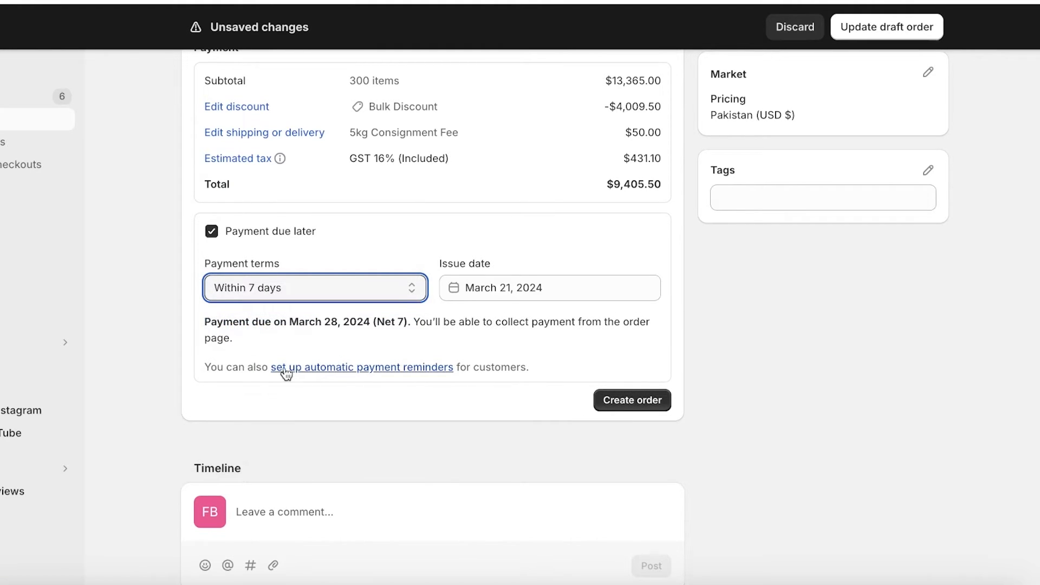
left_click(319, 288)
left_click(268, 253)
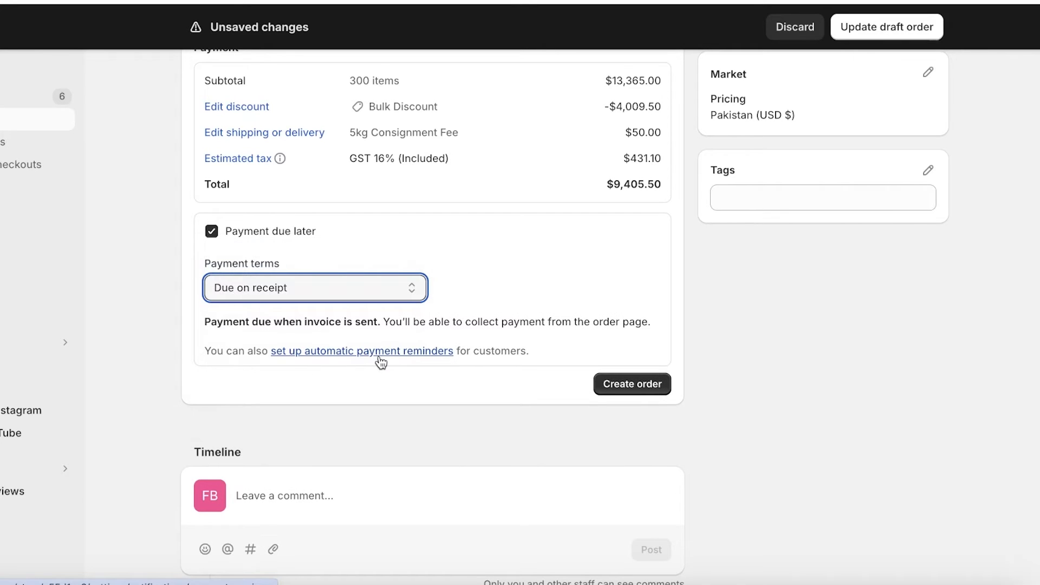
left_click(382, 353)
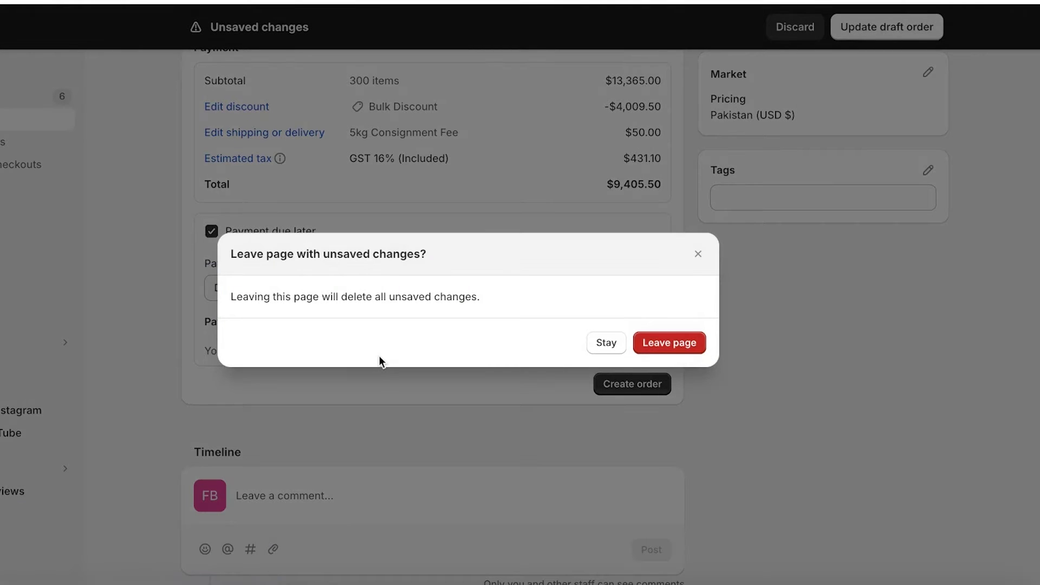
left_click(699, 254)
scroll(538, 298, "down", 3)
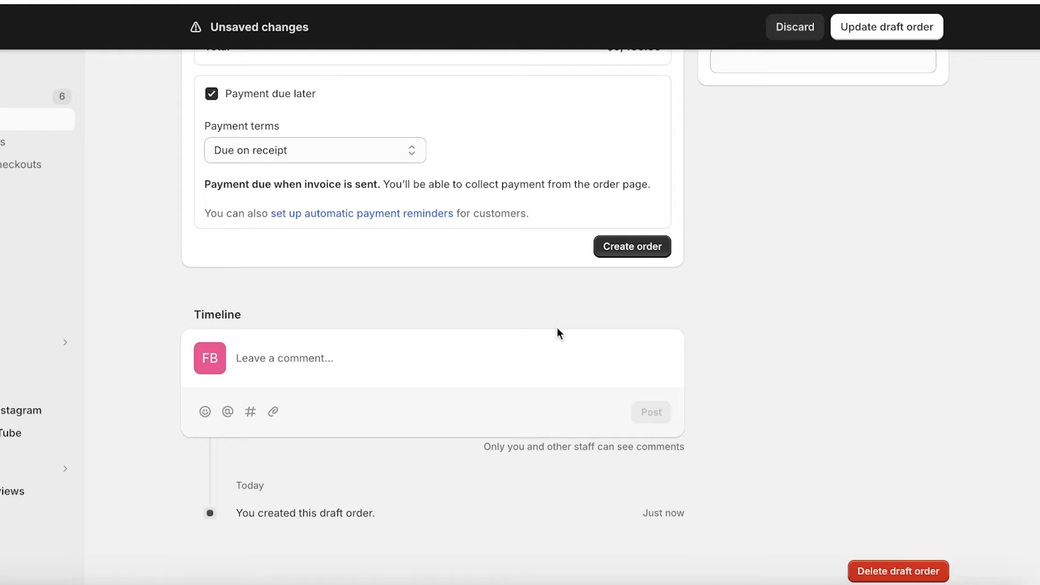
Convert draft #D1 into order #1007 with payment pending and Other as expected payment method.
left_click(648, 240)
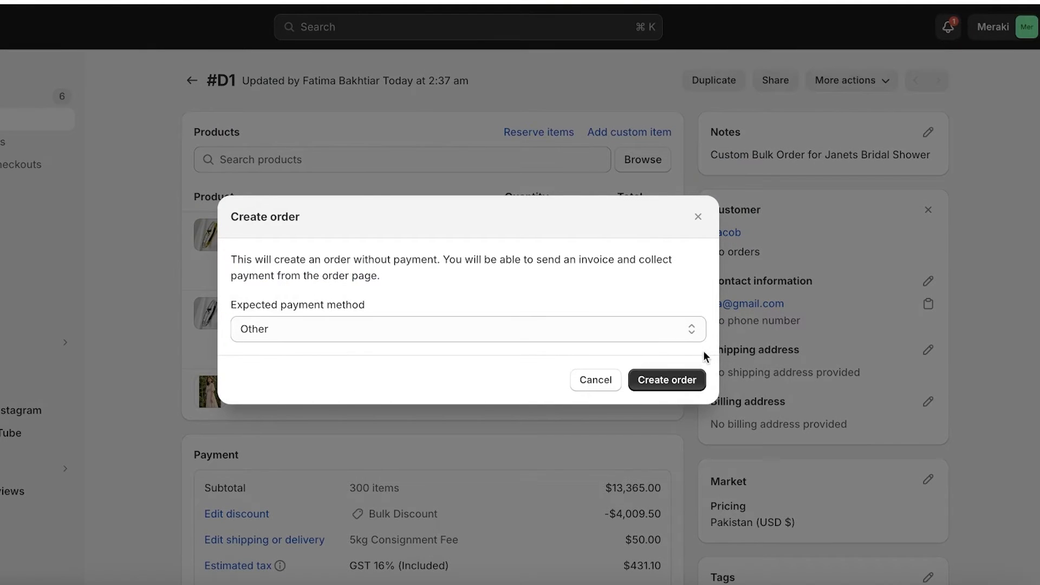
left_click(632, 329)
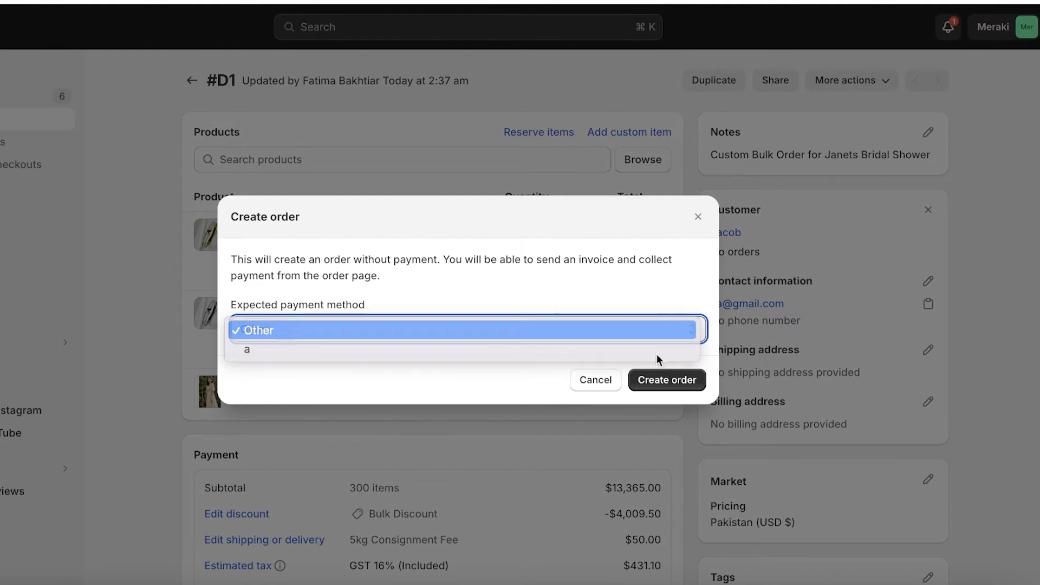
left_click(666, 379)
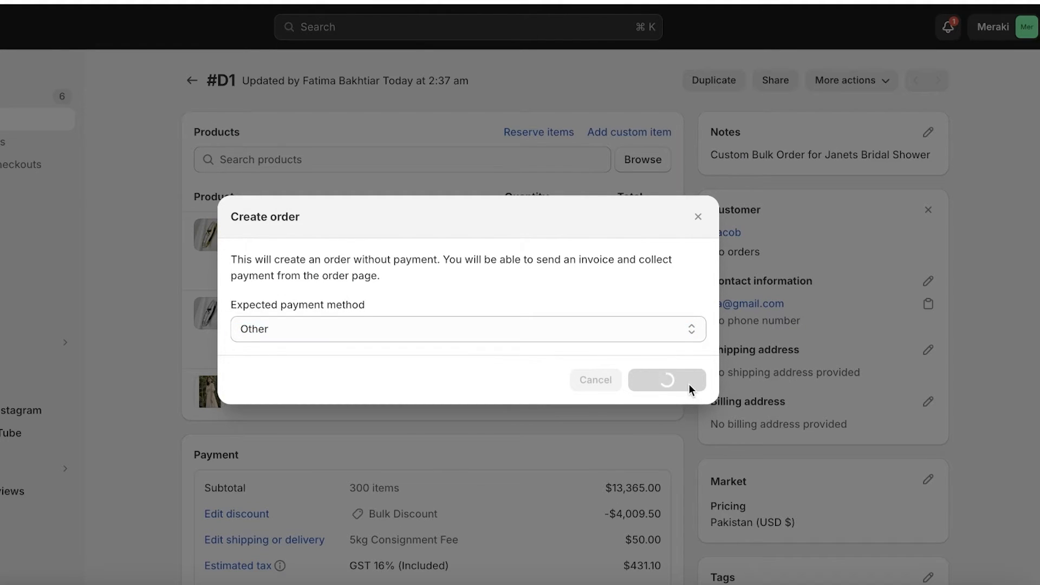
scroll(496, 260, "down", 2)
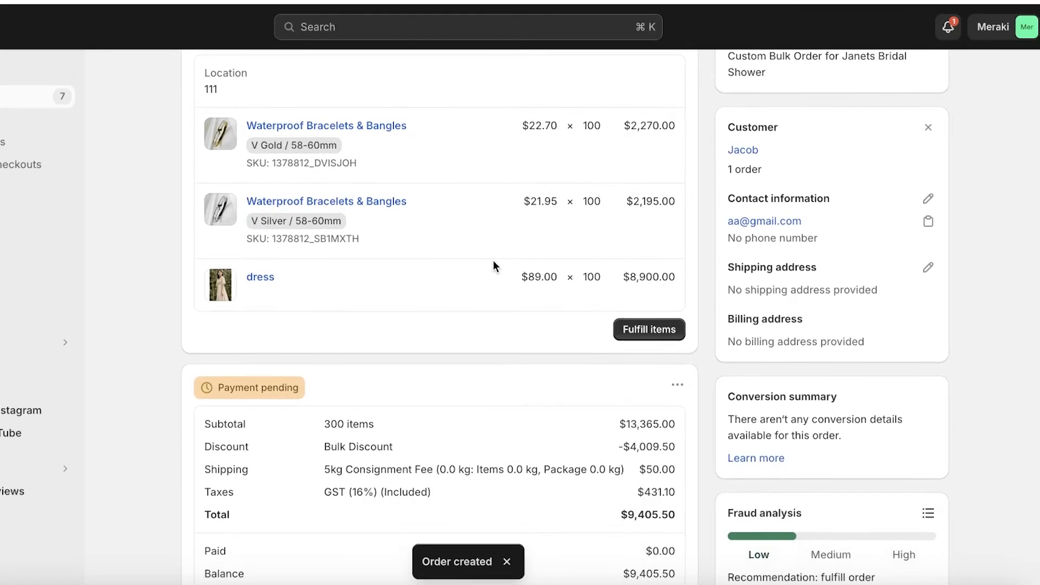
scroll(493, 260, "up", 3)
scroll(493, 261, "down", 8)
scroll(493, 267, "up", 10)
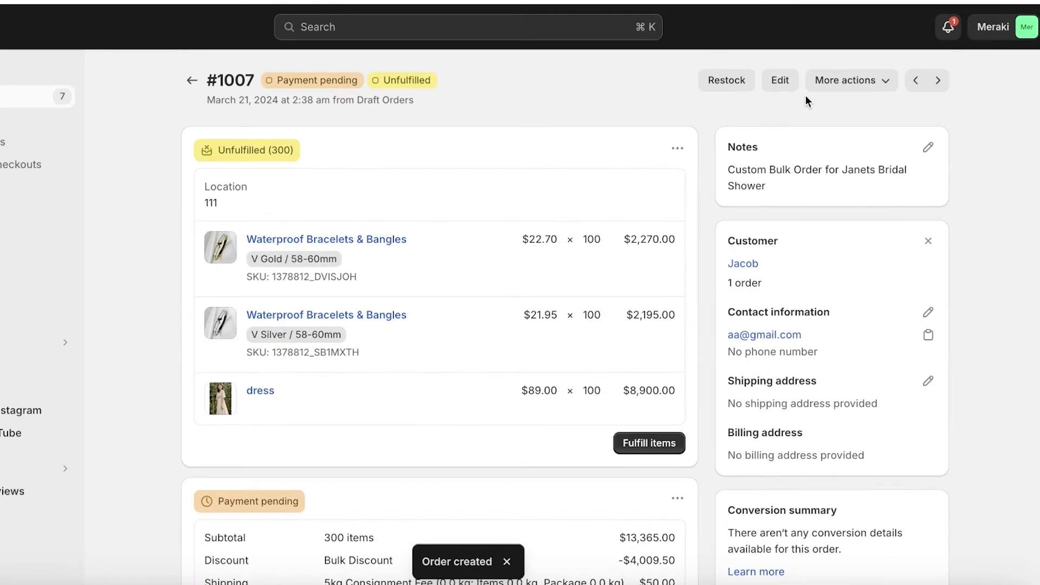
Send order #1007 to Order Printer Pro via More actions > Print with Order Printer Pro.
left_click(862, 79)
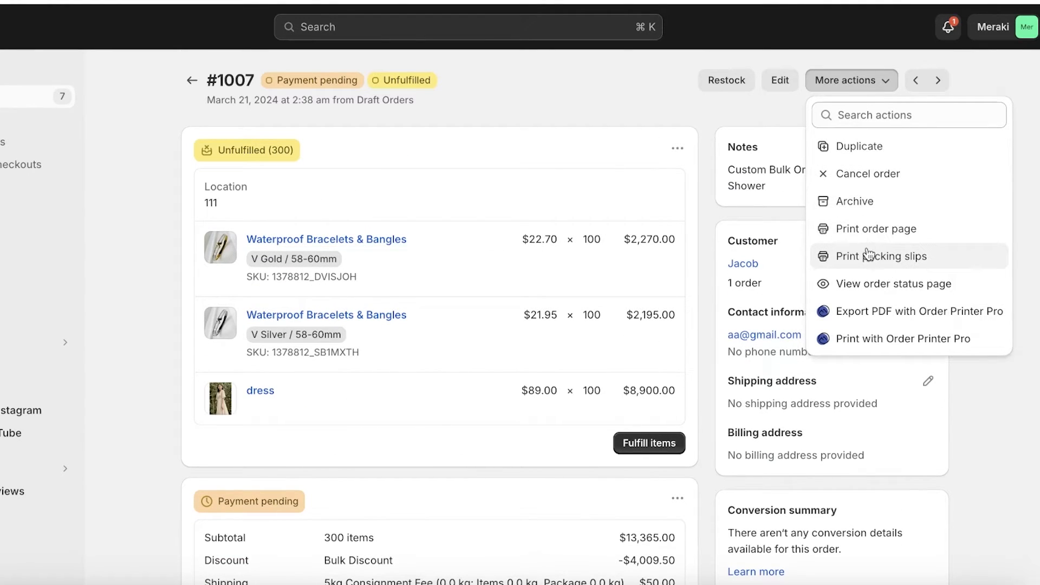
left_click(876, 339)
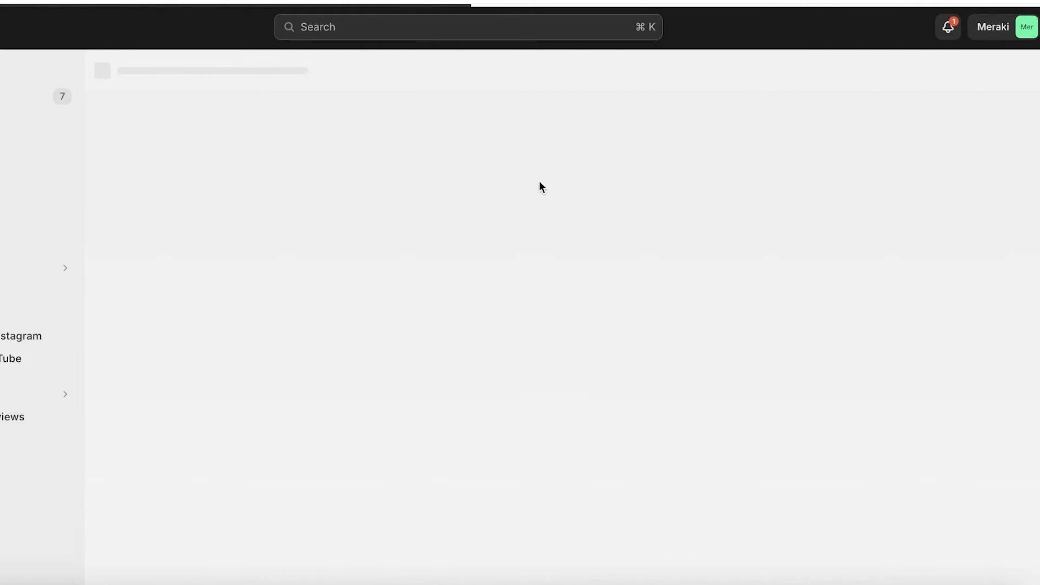
scroll(500, 225, "down", 3)
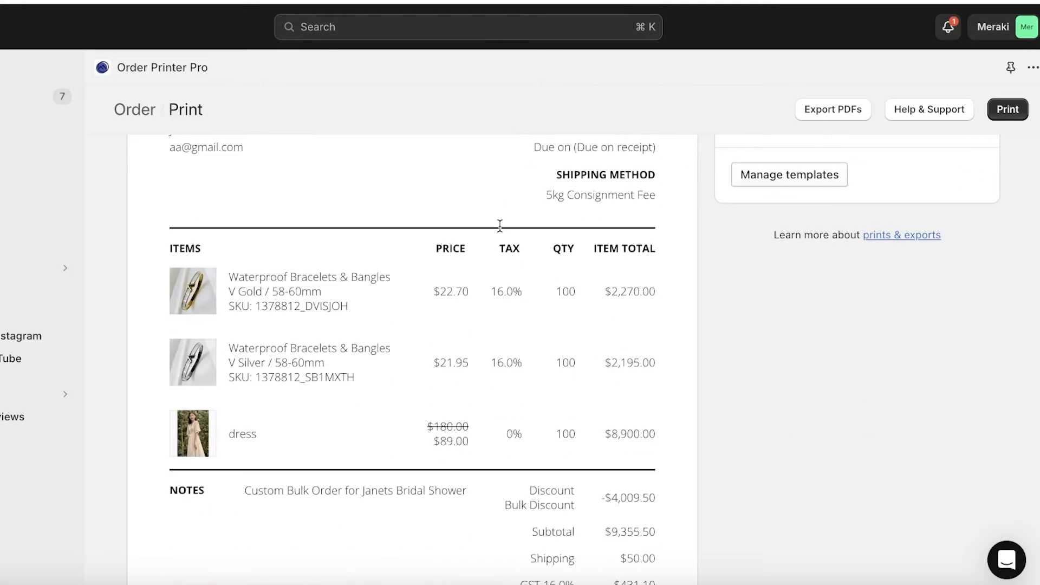
scroll(500, 225, "down", 5)
scroll(536, 317, "up", 2)
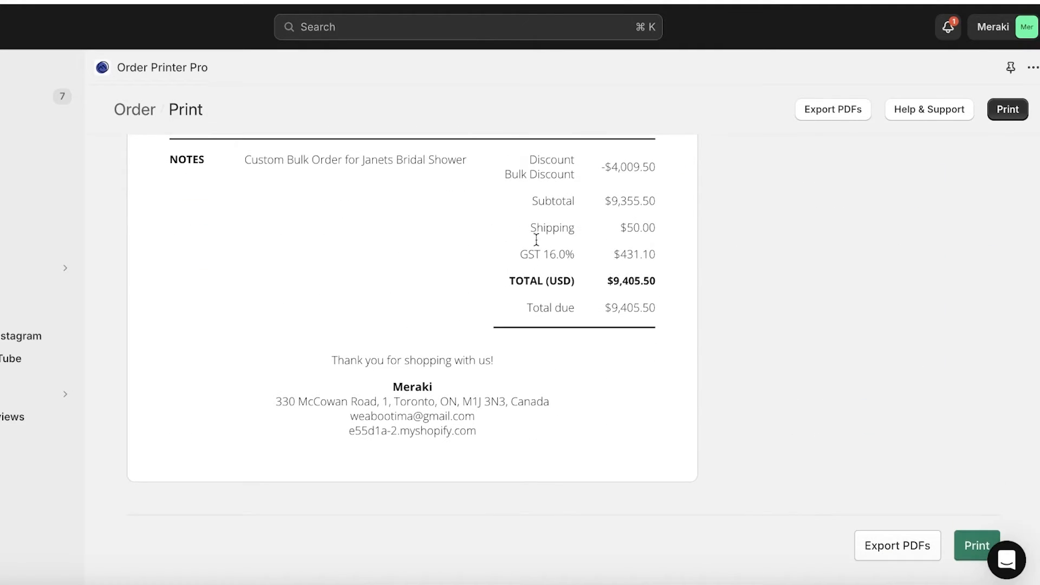
scroll(471, 248, "up", 3)
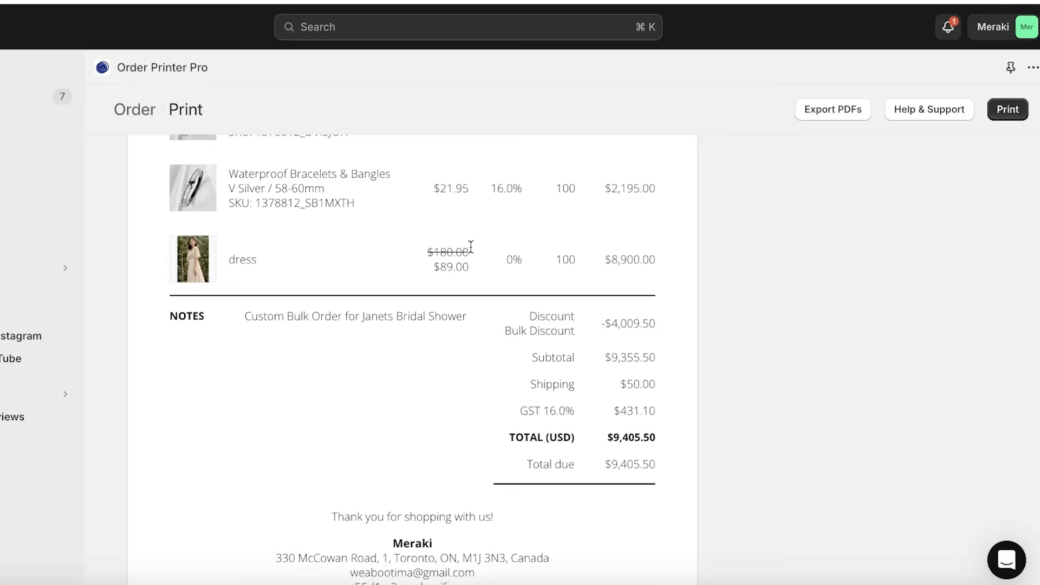
scroll(471, 247, "up", 8)
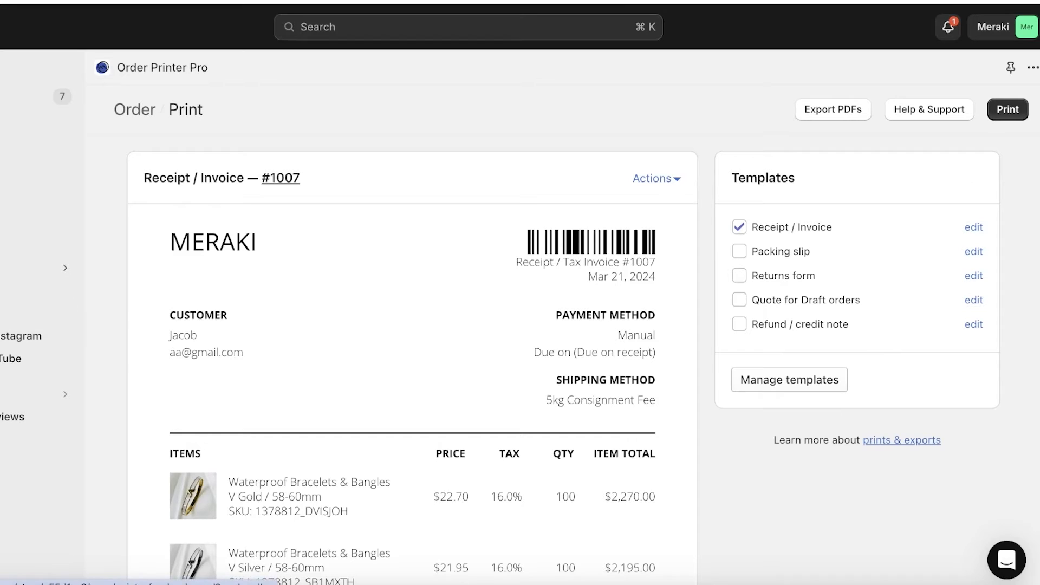
Return from the #1007 Receipt / Invoice preview to the Shopify orders list.
left_click(33, 96)
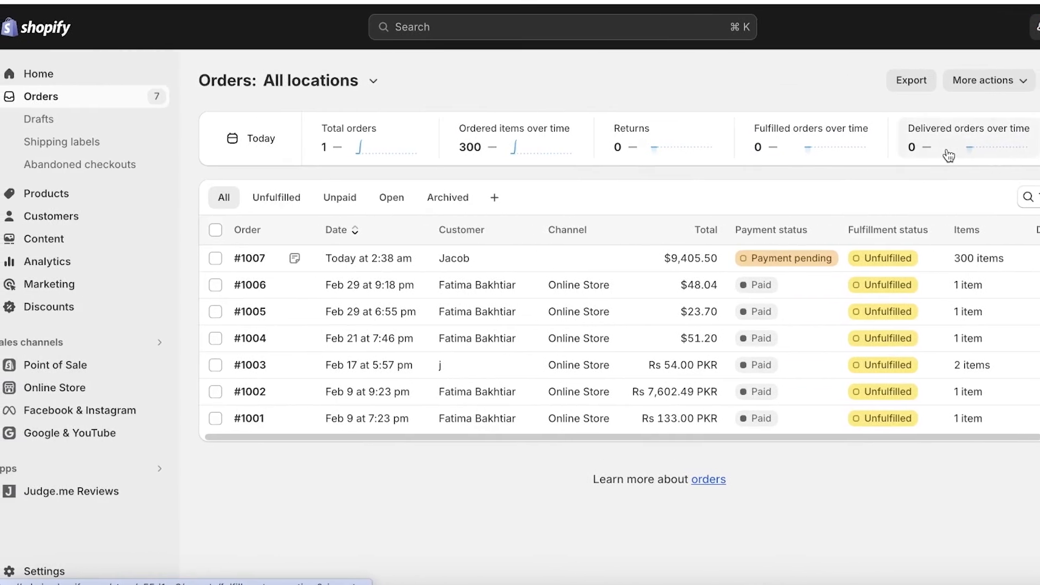
left_click(1019, 260)
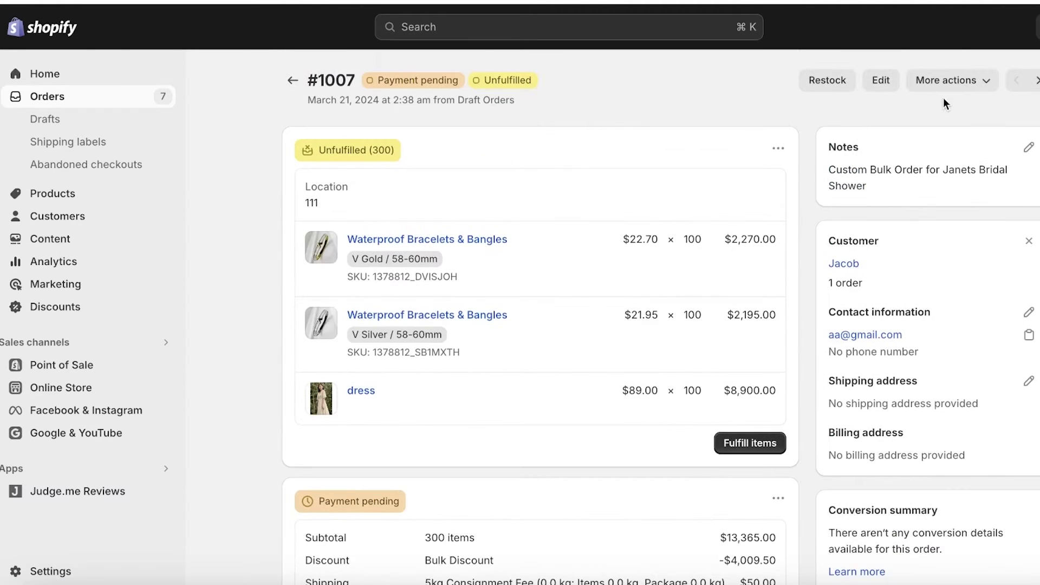
left_click(943, 82)
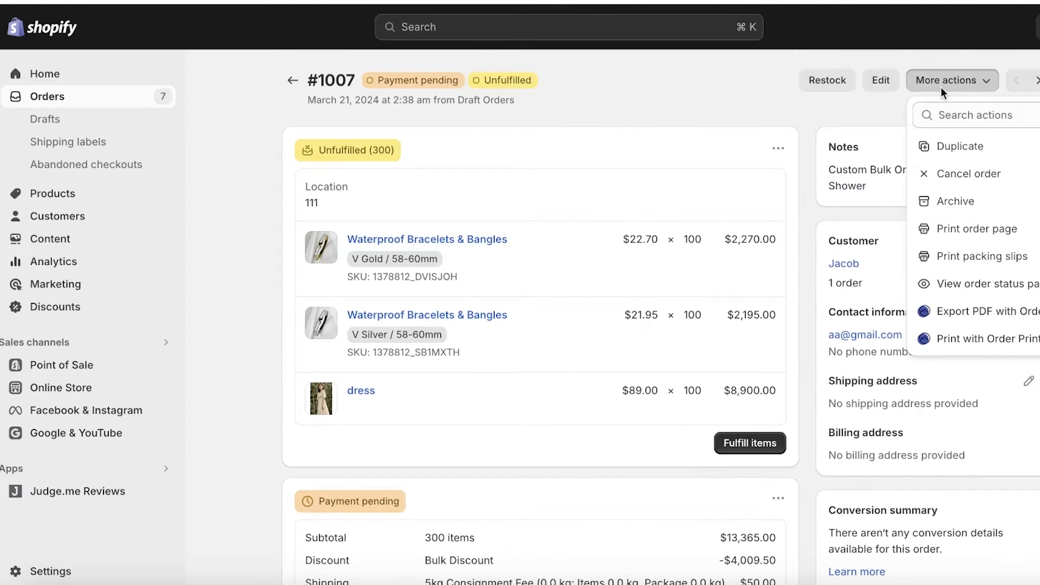
left_click(756, 184)
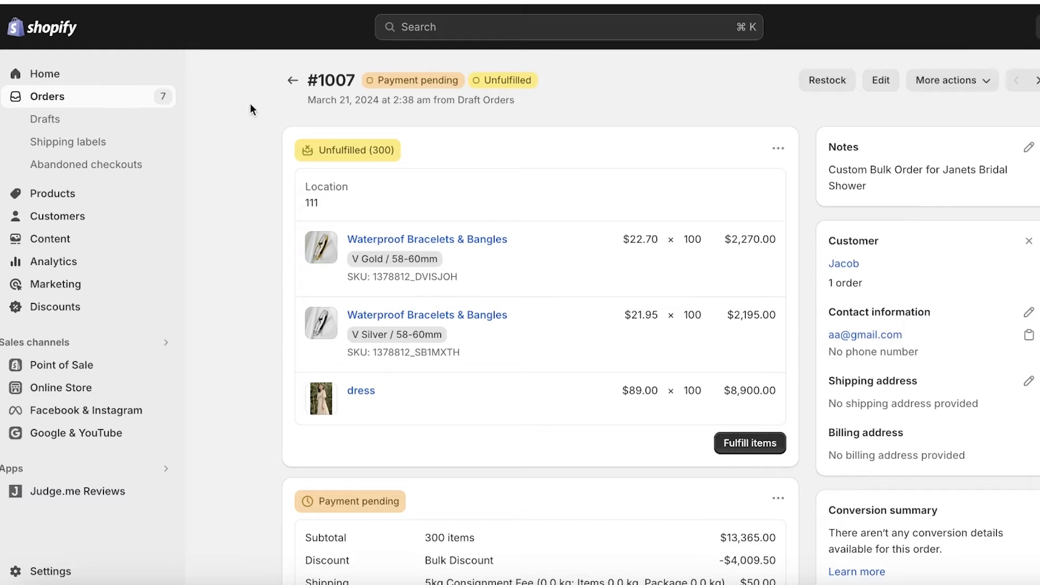
Start a new order and add one V Gold bracelet variant from popular products.
left_click(48, 96)
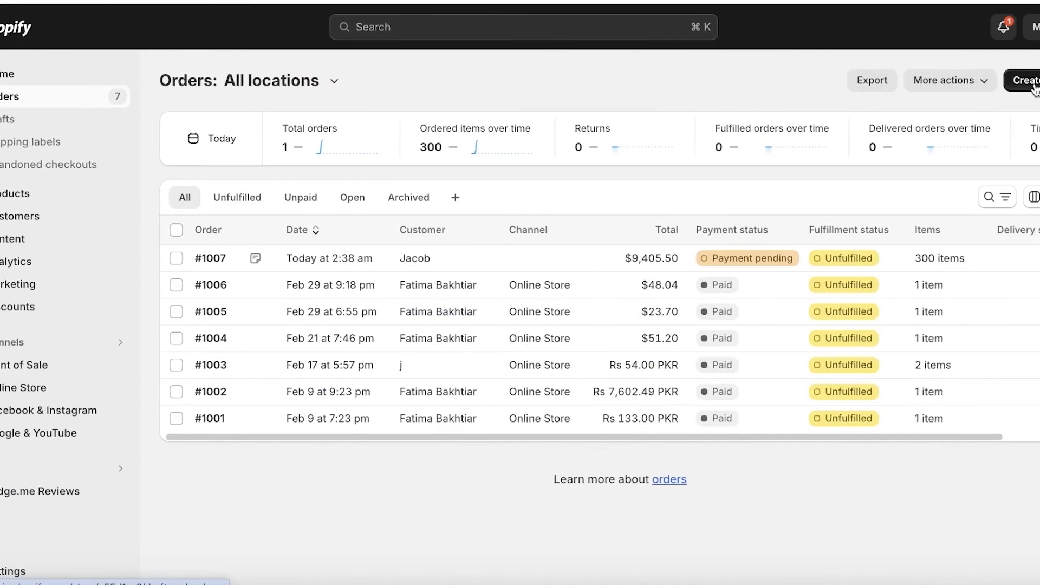
left_click(1026, 80)
left_click(638, 161)
left_click(467, 272)
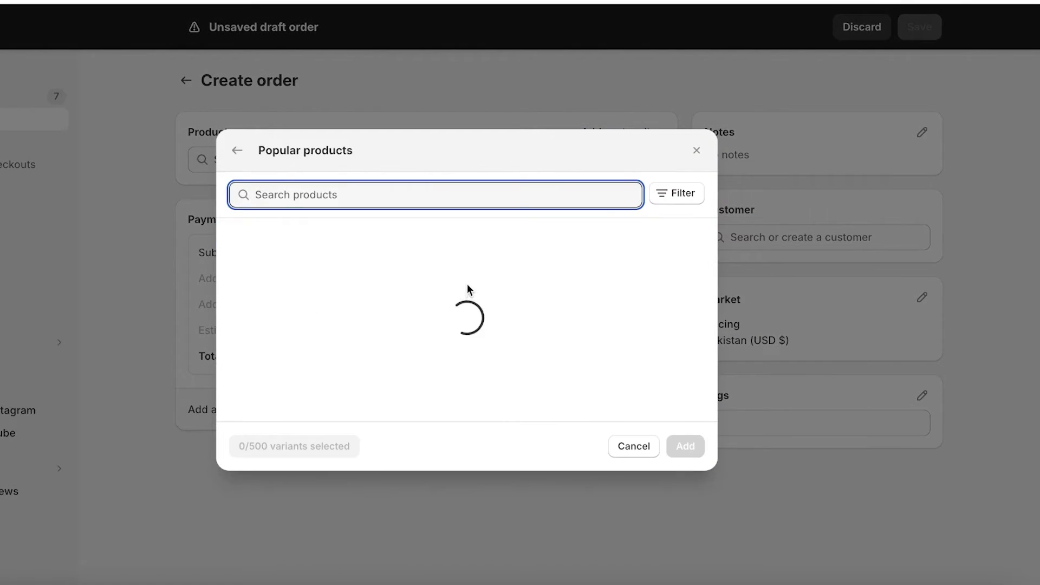
left_click(263, 278)
left_click(685, 446)
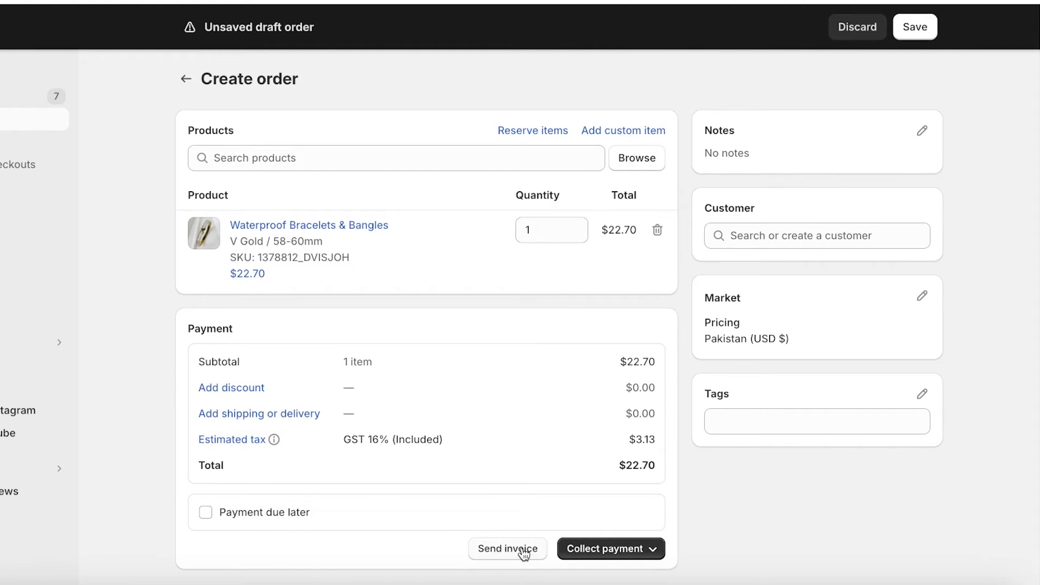
Save the draft via Send invoice and focus the invoice recipient field.
left_click(508, 549)
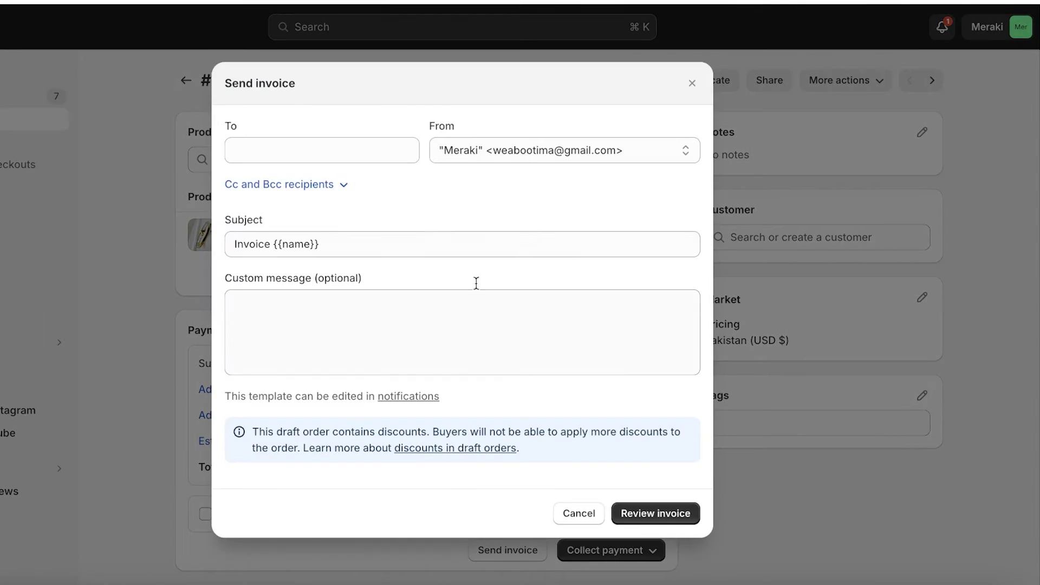
left_click(364, 154)
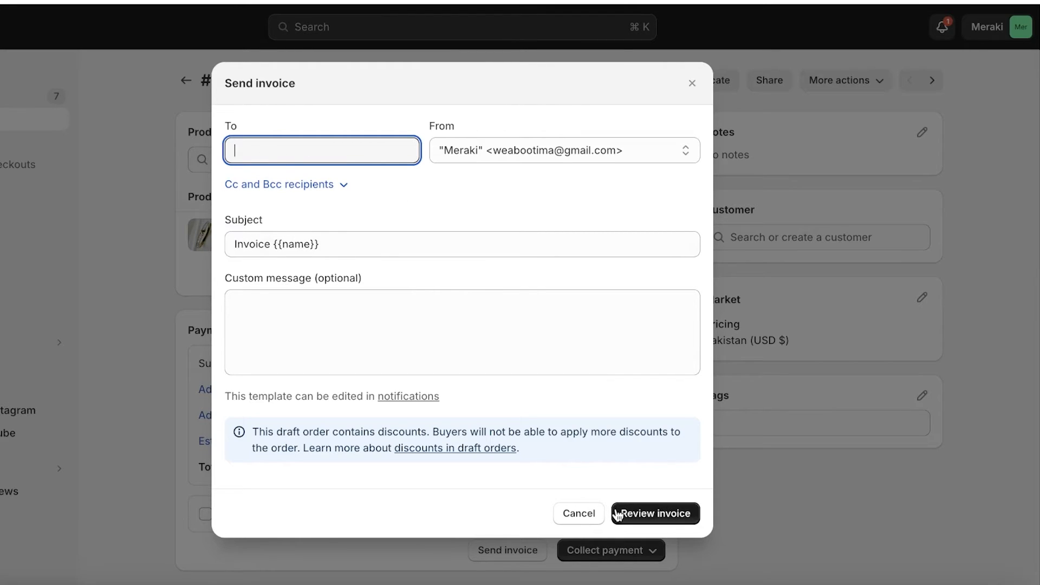
Address the invoice to the store's own email and bring up the Invoice #D2 preview.
left_click(634, 514)
left_click(344, 166)
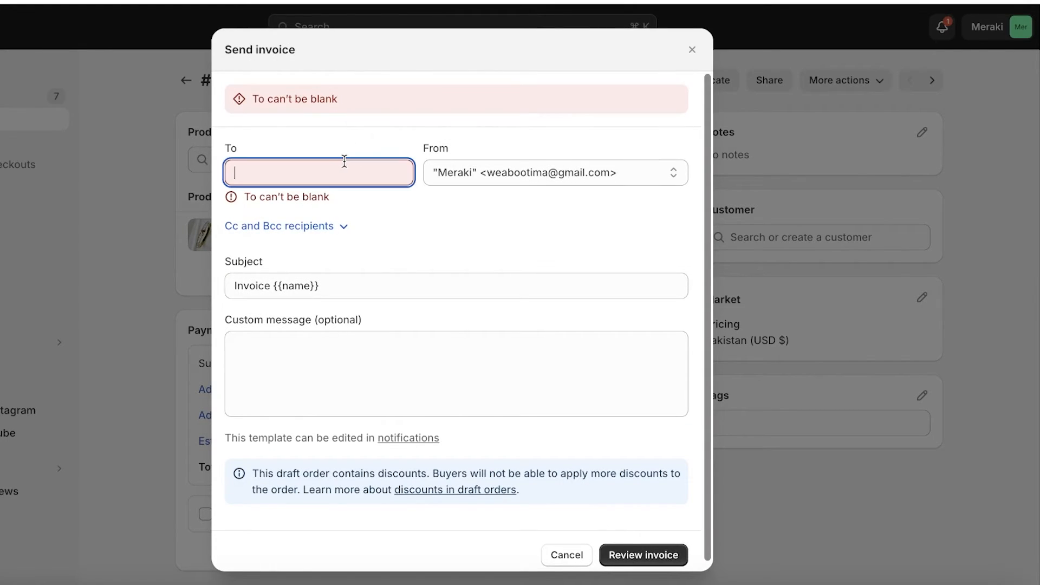
type("aa")
key("BackSpace")
key("BackSpace")
type("weabootima@gmai")
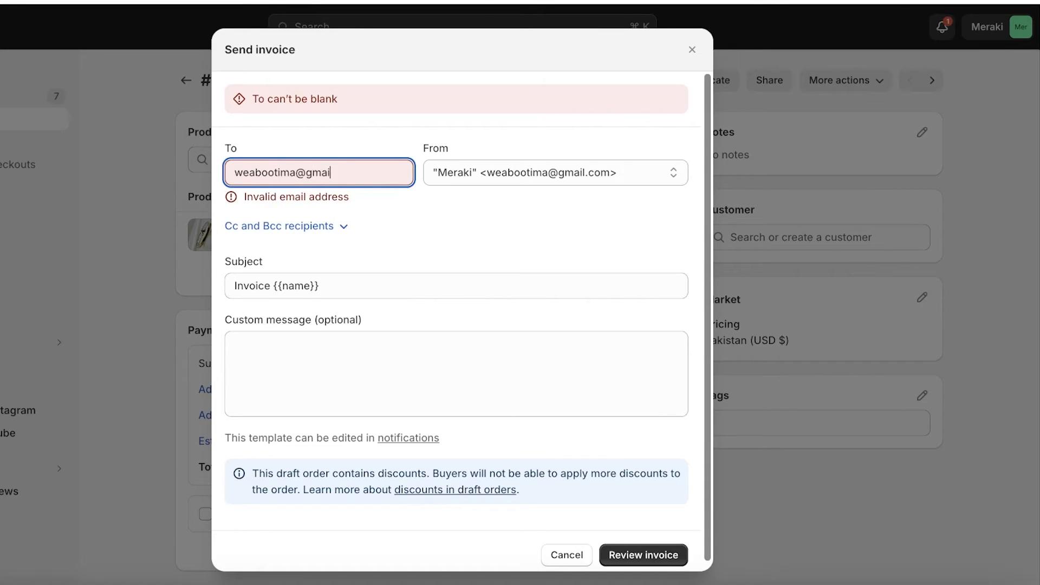
type("com")
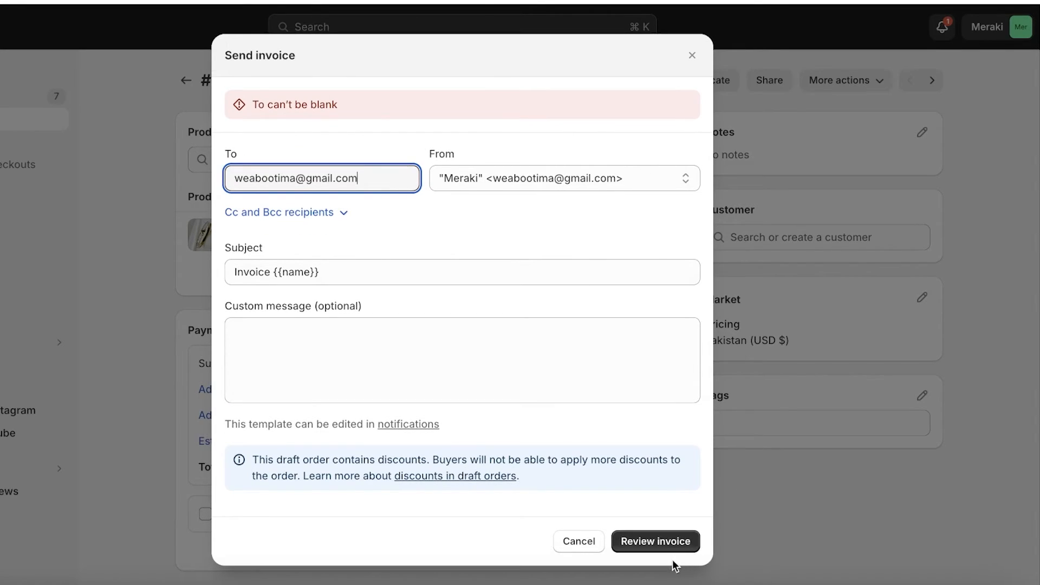
left_click(642, 554)
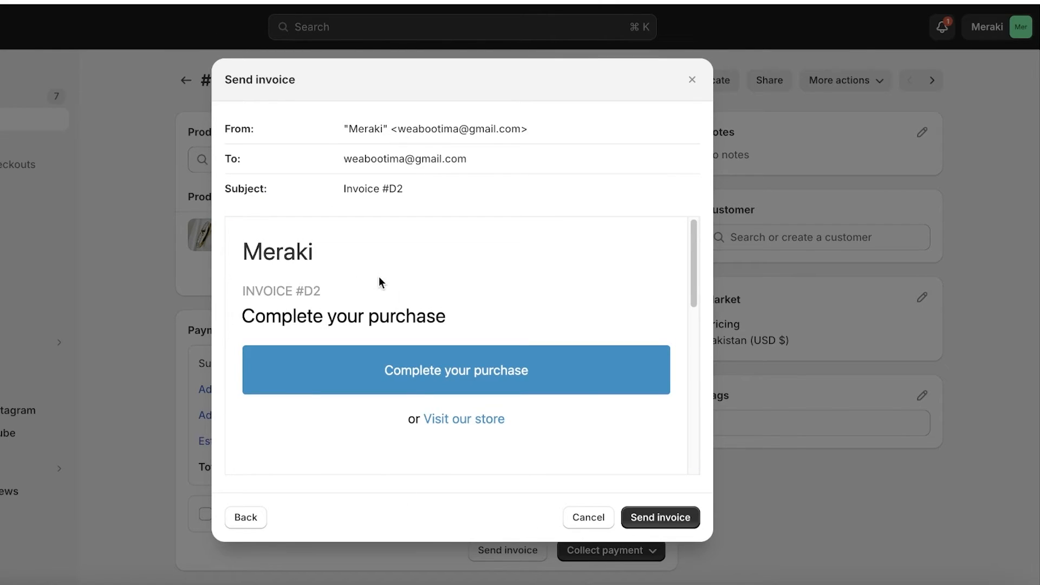
scroll(456, 360, "down", 5)
scroll(456, 360, "up", 1)
scroll(544, 270, "up", 5)
scroll(598, 235, "down", 6)
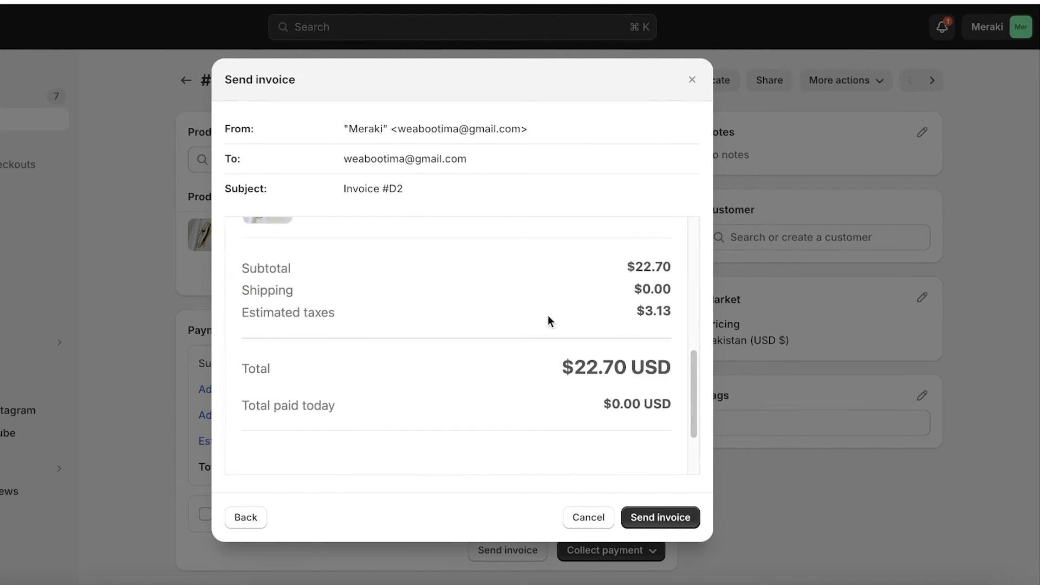
scroll(547, 315, "up", 4)
scroll(544, 326, "up", 2)
scroll(555, 334, "up", 2)
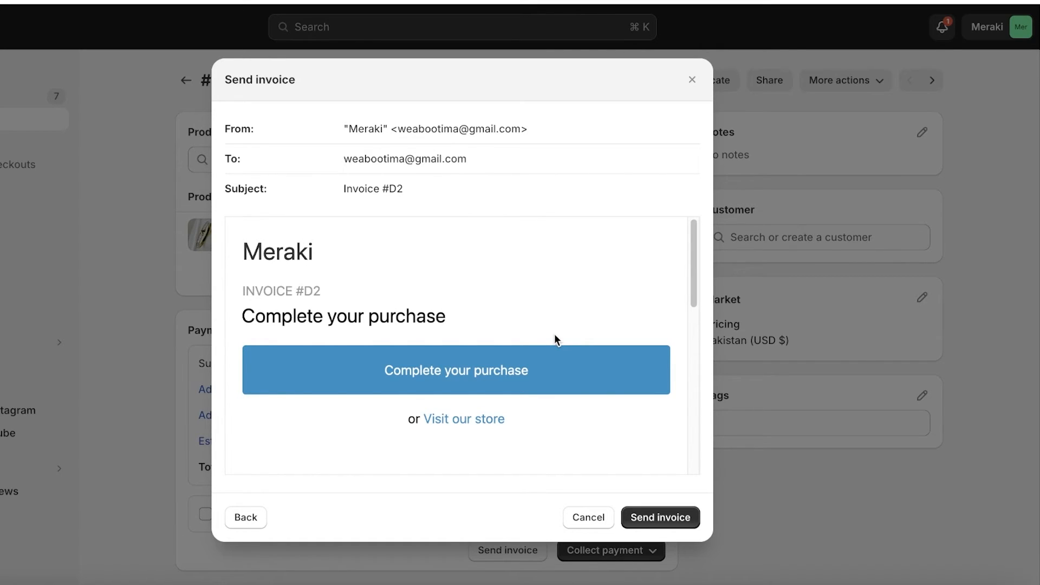
Close the unsent invoice, check the orders list, then browse all recommended apps toward the App Store.
left_click(692, 80)
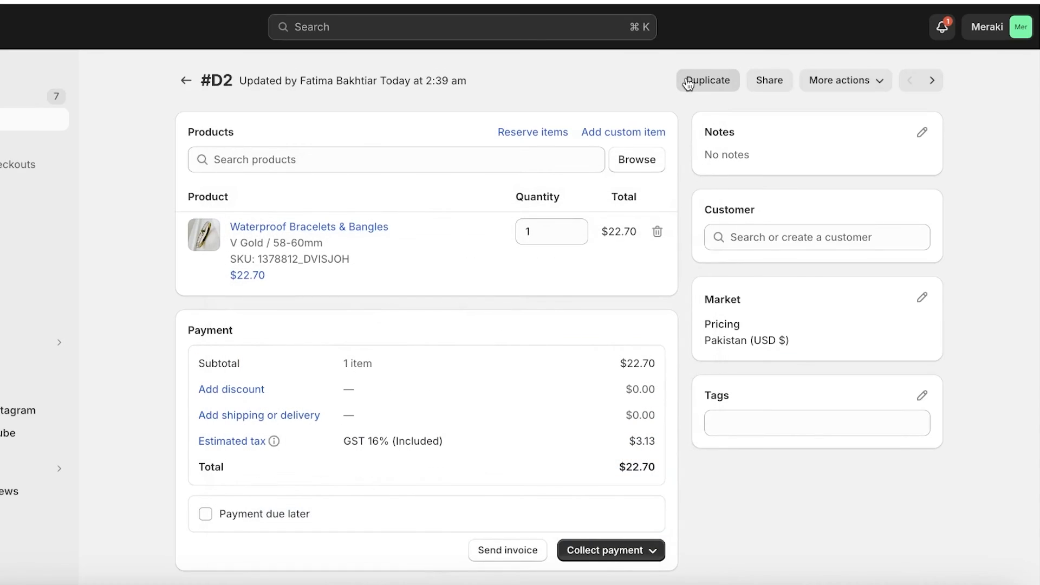
left_click(59, 115)
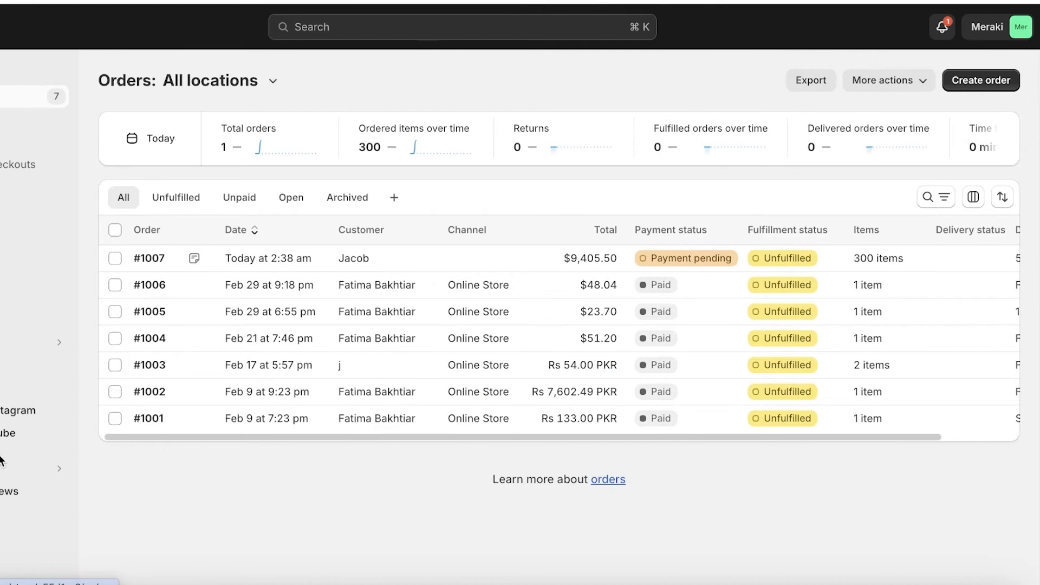
left_click(32, 365)
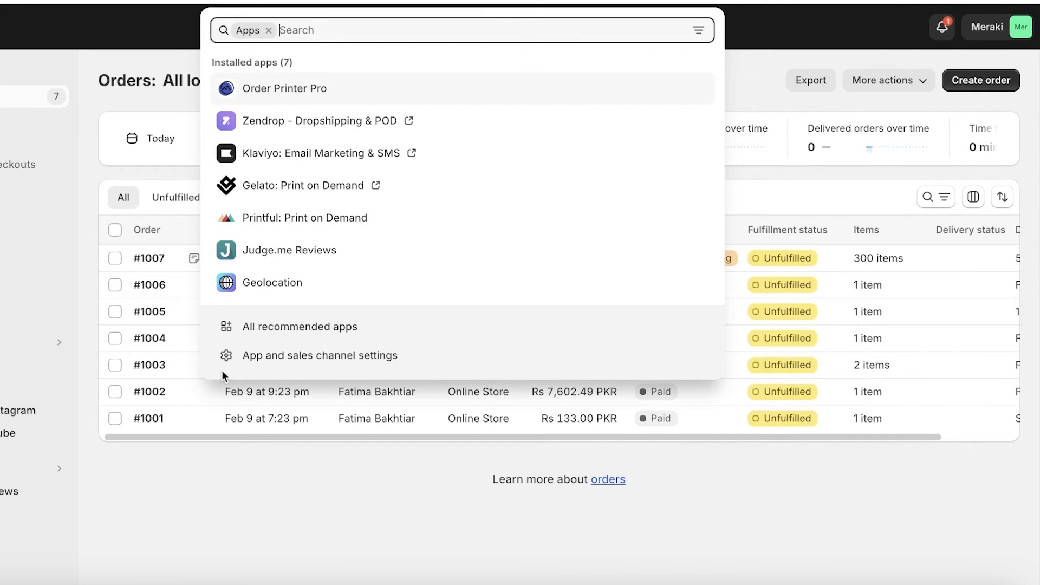
left_click(255, 330)
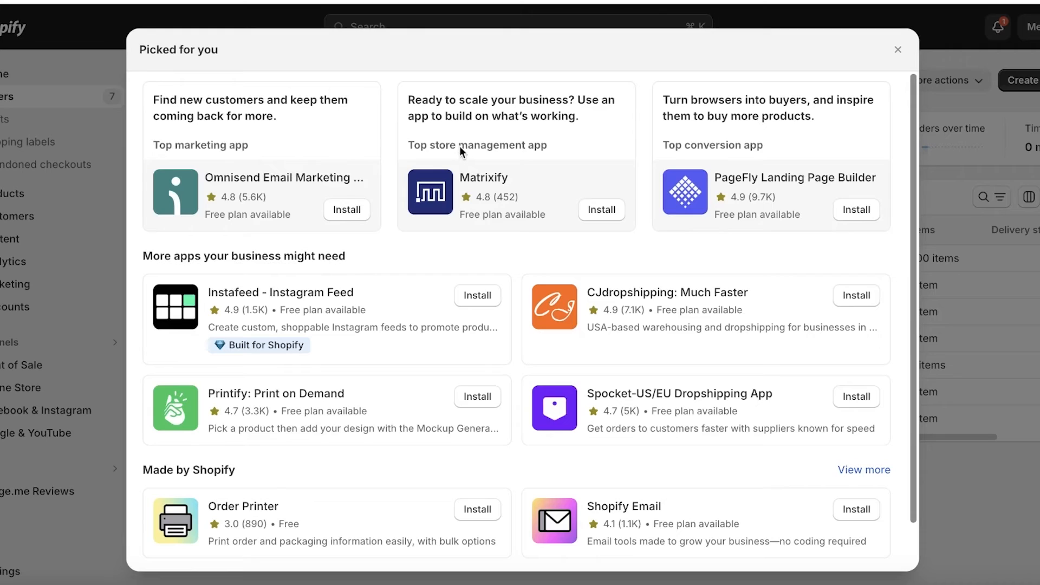
scroll(459, 145, "down", 2)
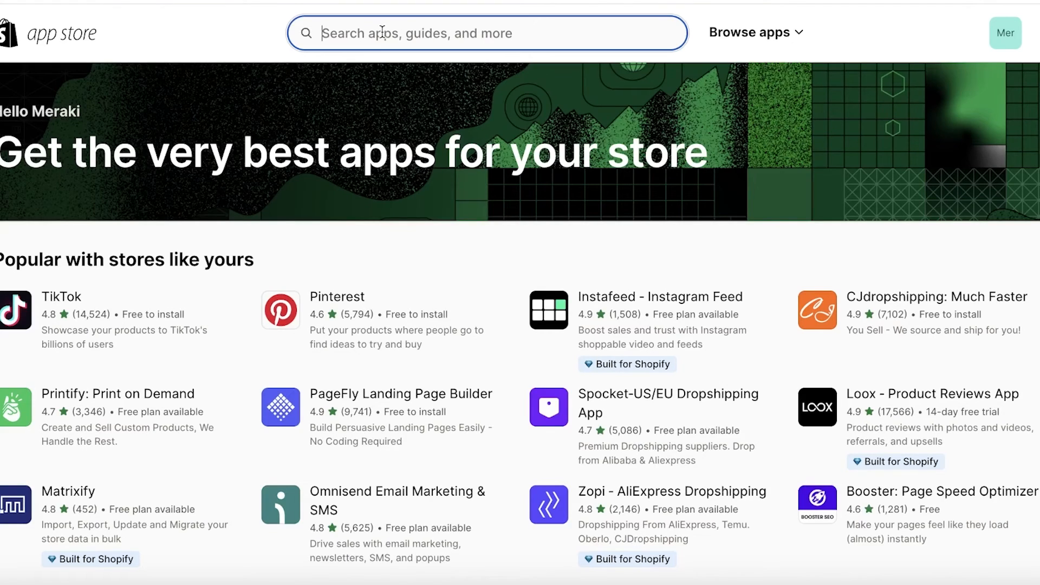
Search the App Store for 'order printer pro' and open its listing.
left_click(382, 33)
type("order printer pro")
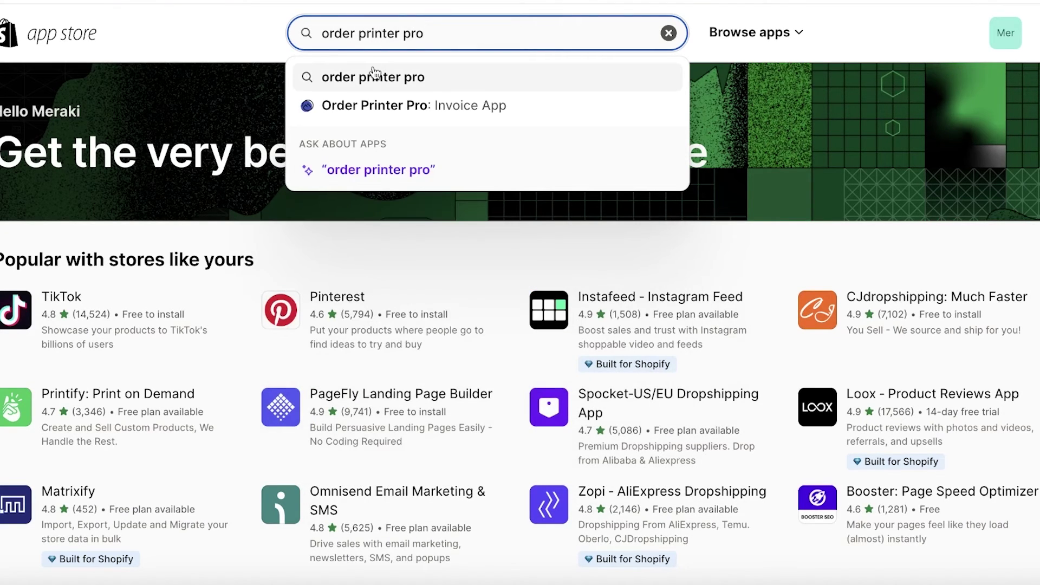
left_click(363, 77)
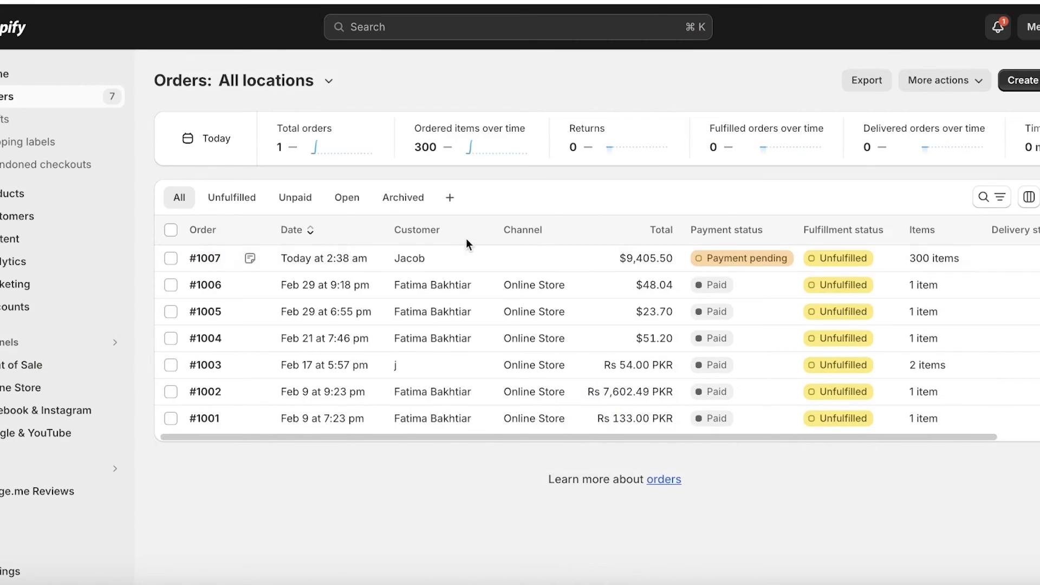
Open order #1007 and print it with Order Printer Pro for the Receipt / Invoice preview.
left_click(252, 258)
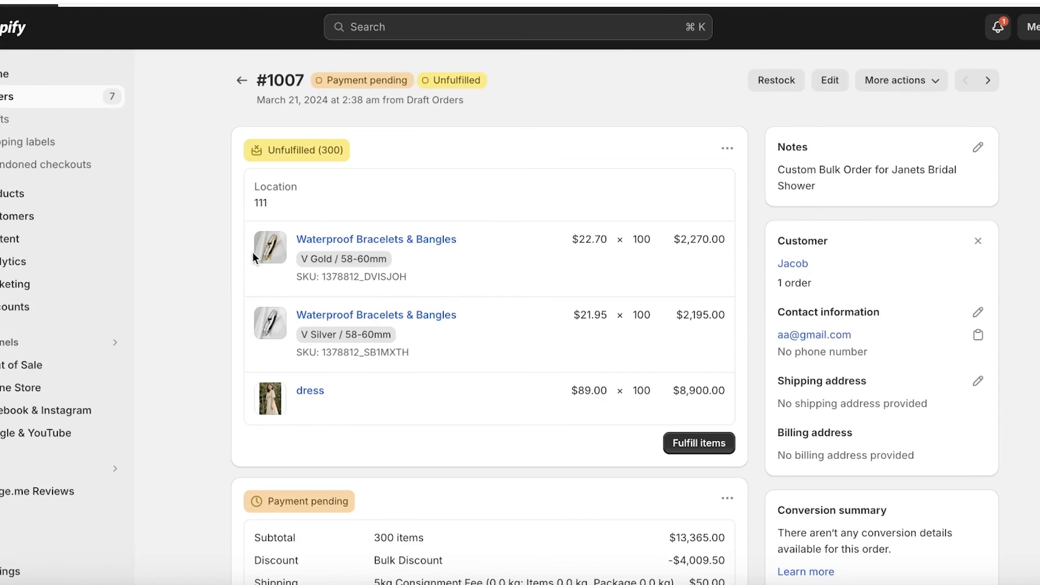
scroll(677, 308, "down", 2)
scroll(677, 308, "up", 2)
left_click(897, 81)
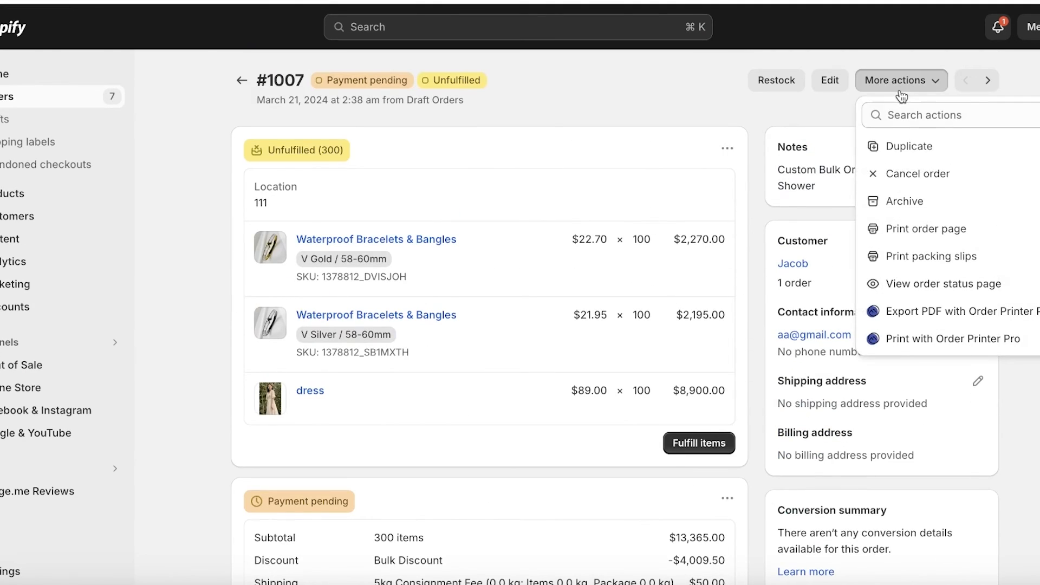
left_click(943, 338)
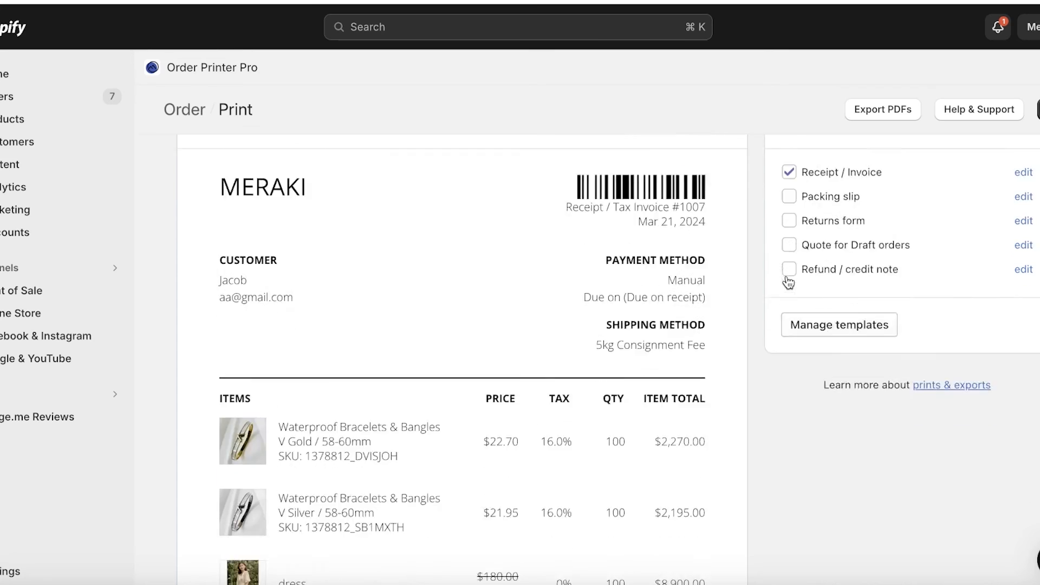
Preview #1007 as Quote for Draft orders, then revert to Receipt / Invoice only.
left_click(789, 300)
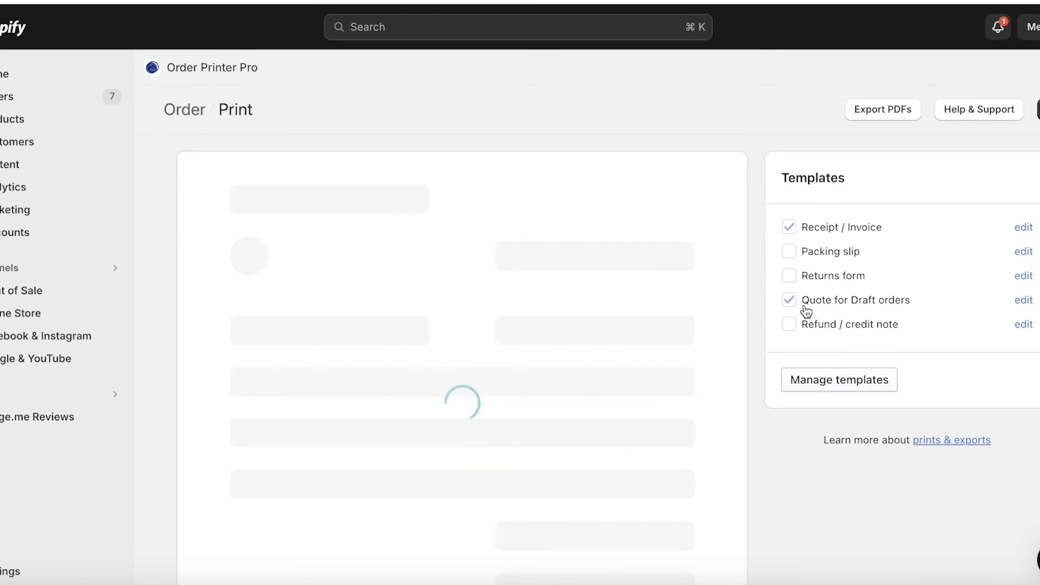
scroll(813, 252, "down", 5)
scroll(813, 252, "up", 5)
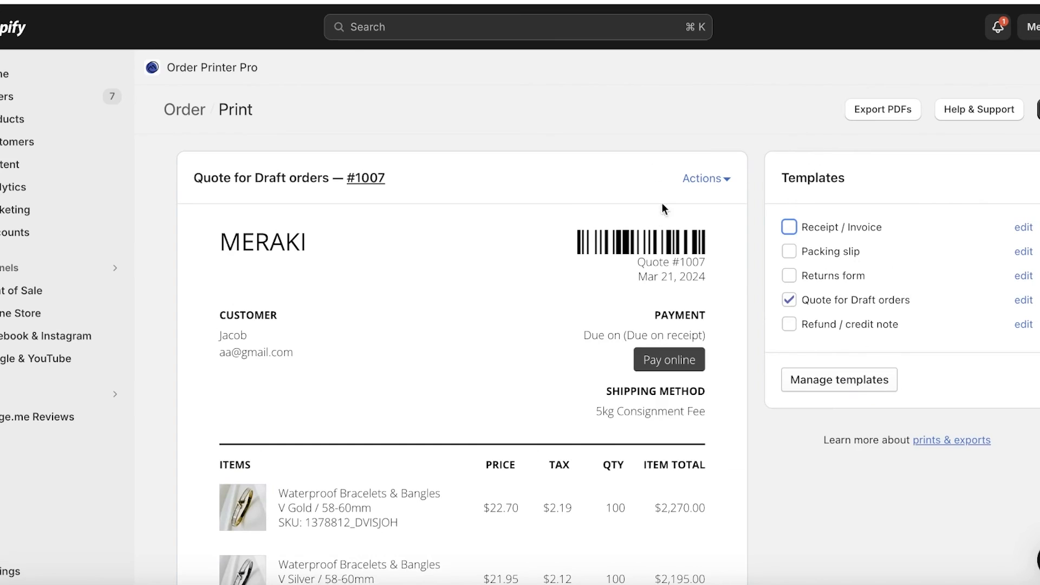
scroll(663, 325, "down", 8)
scroll(662, 325, "up", 8)
scroll(688, 319, "down", 5)
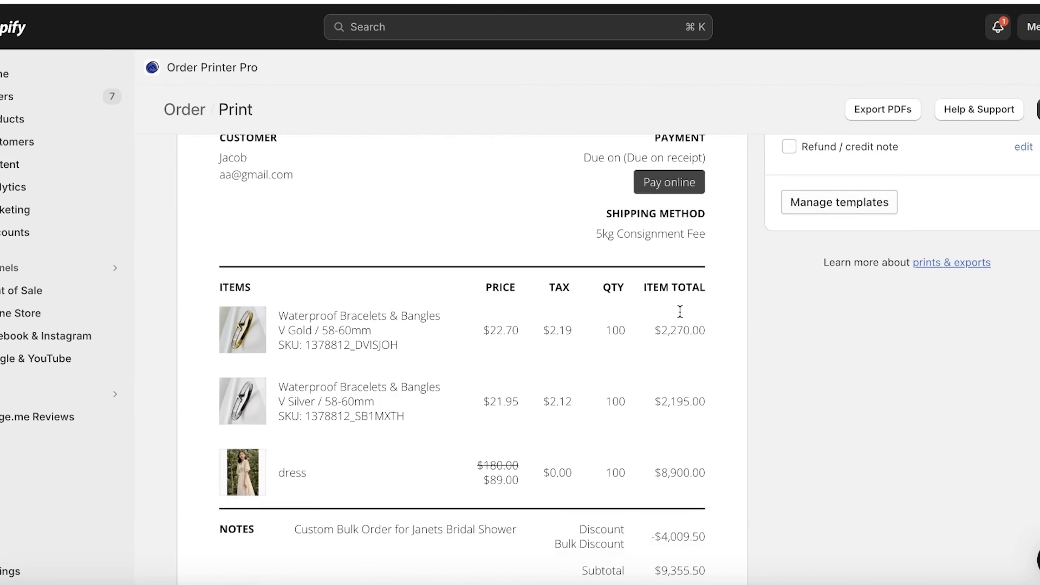
scroll(688, 319, "up", 5)
left_click(790, 300)
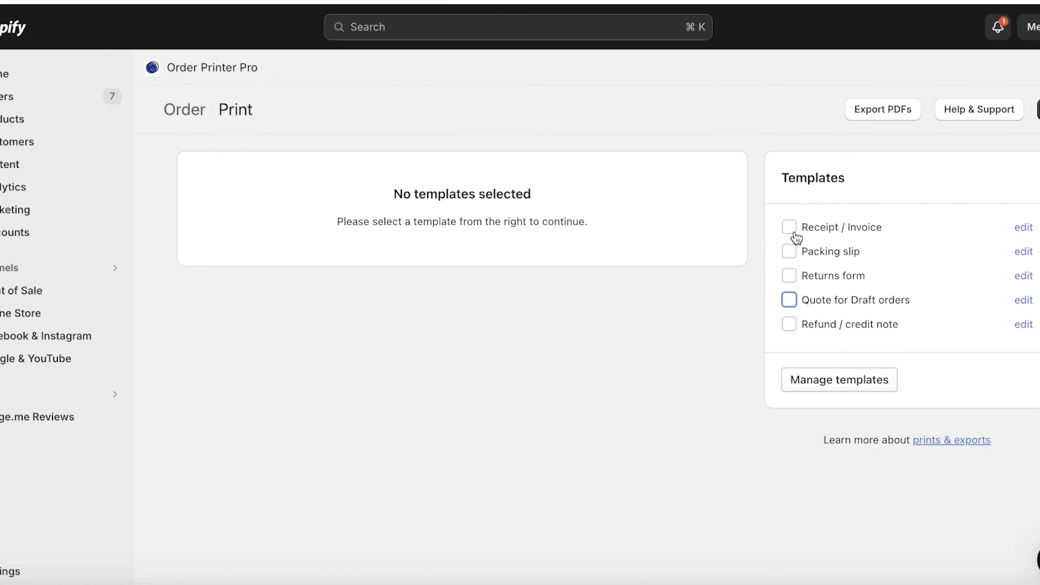
left_click(788, 226)
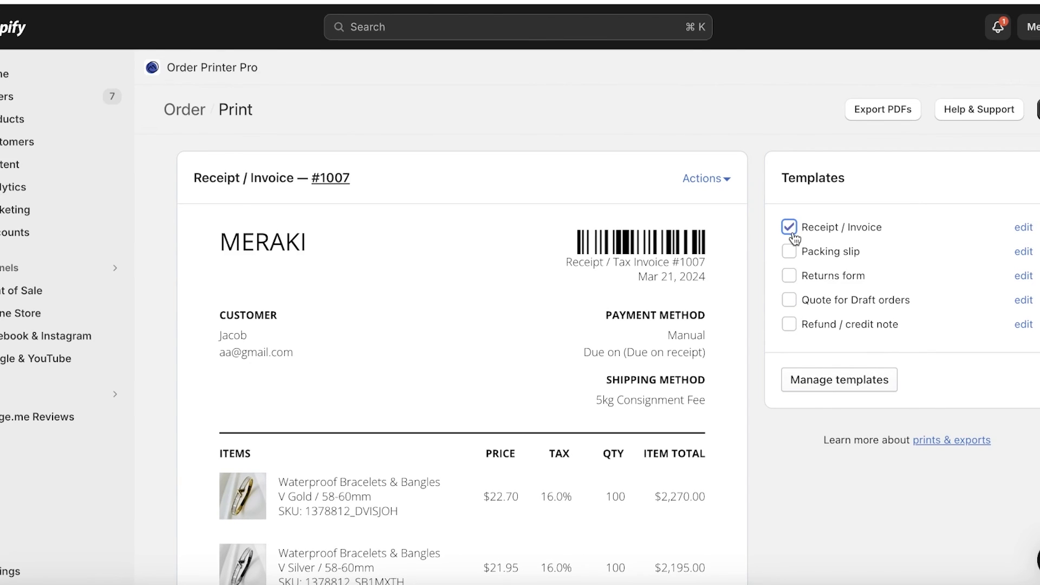
scroll(764, 267, "down", 5)
scroll(764, 267, "up", 4)
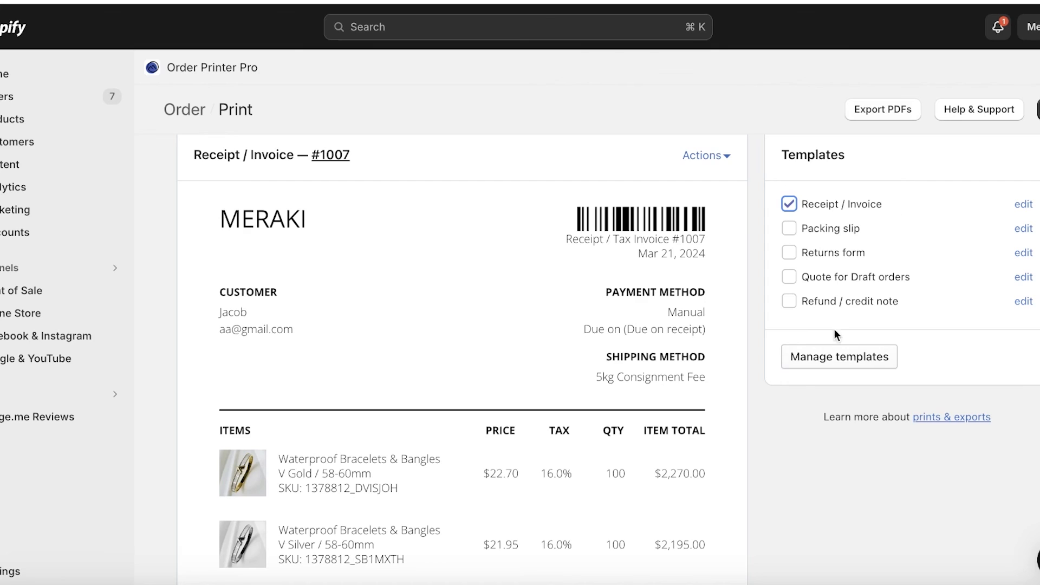
Go back to the store's Home dashboard from the print preview.
left_click(4, 75)
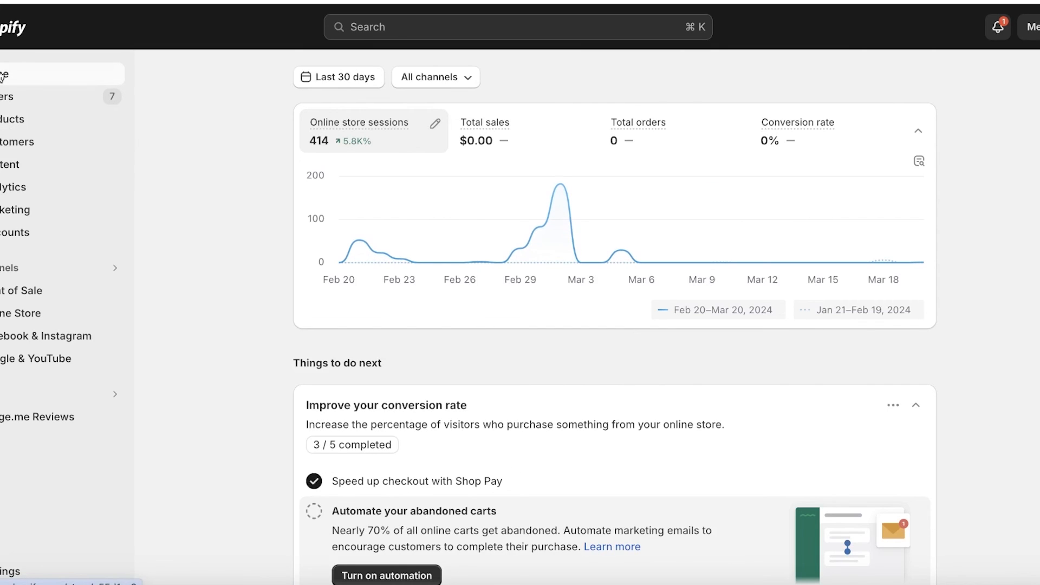